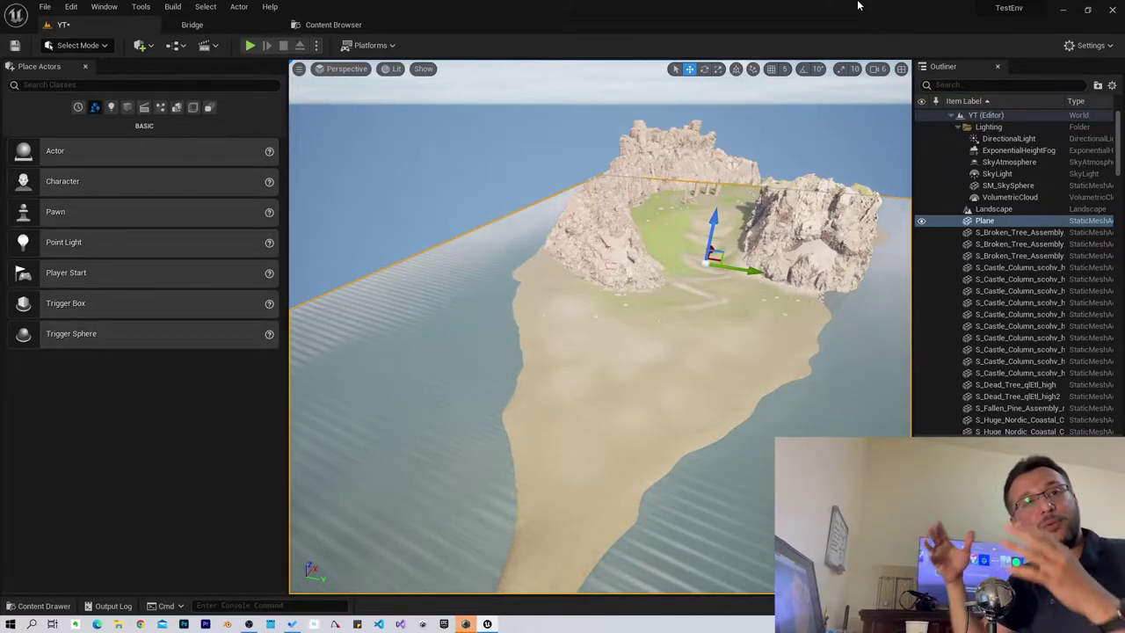
# Delete the old flat water Plane and fly in closer over the exposed sandy island.
pyautogui.moveTo(598, 334); pyautogui.dragTo(632, 334, button='right')
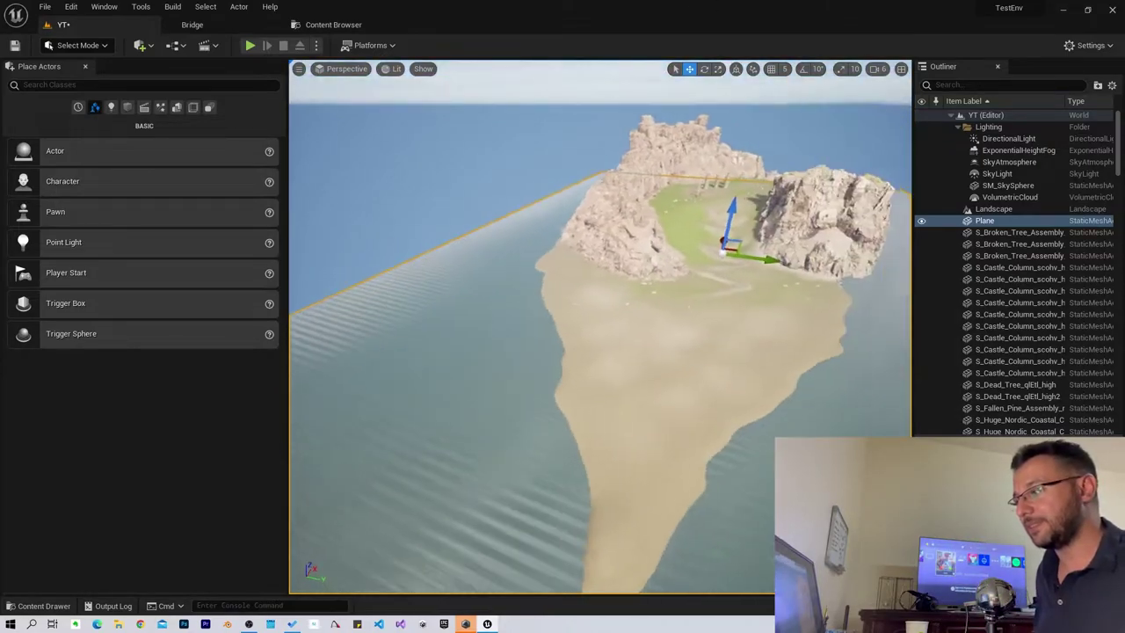
pyautogui.moveTo(544, 342); pyautogui.dragTo(542, 342, button='right')
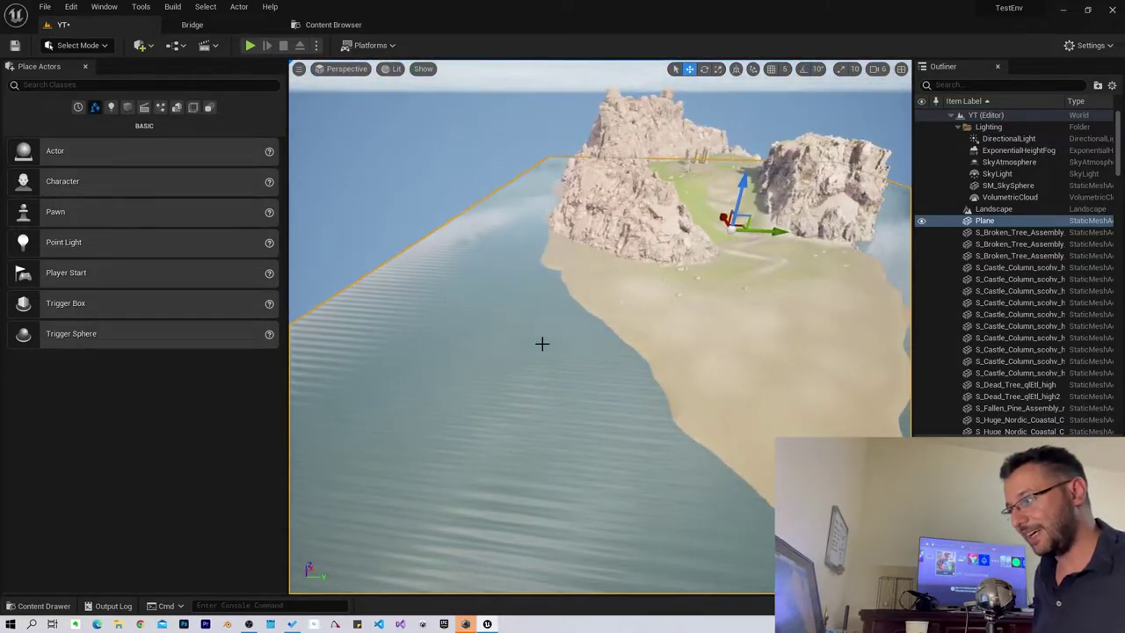
pyautogui.press('Delete')
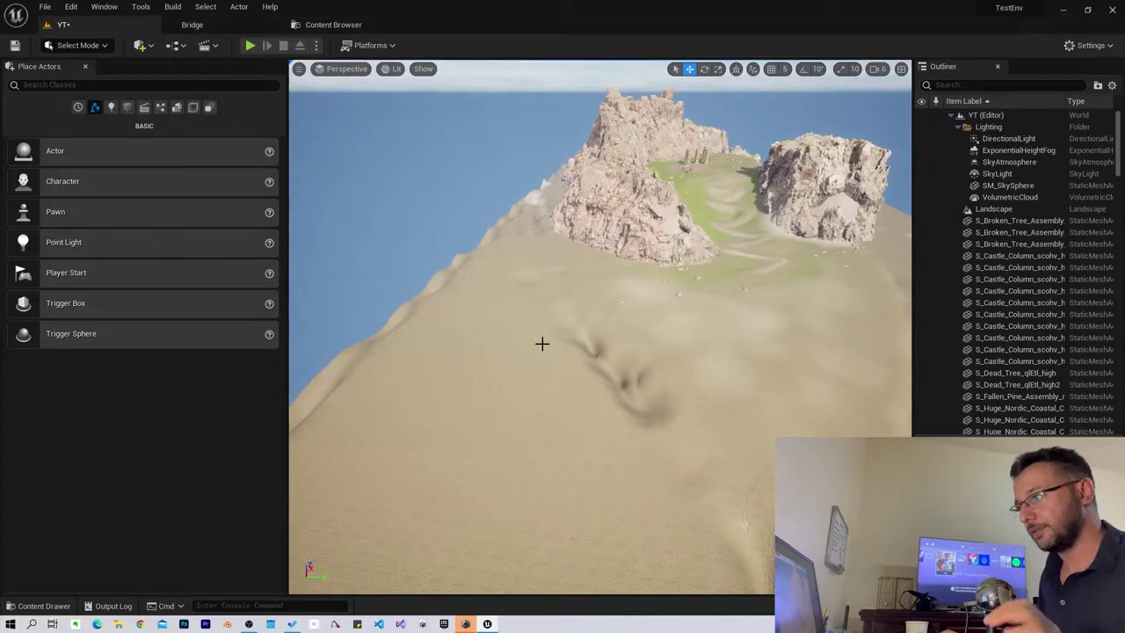
pyautogui.moveTo(542, 343); pyautogui.dragTo(562, 343, button='right')
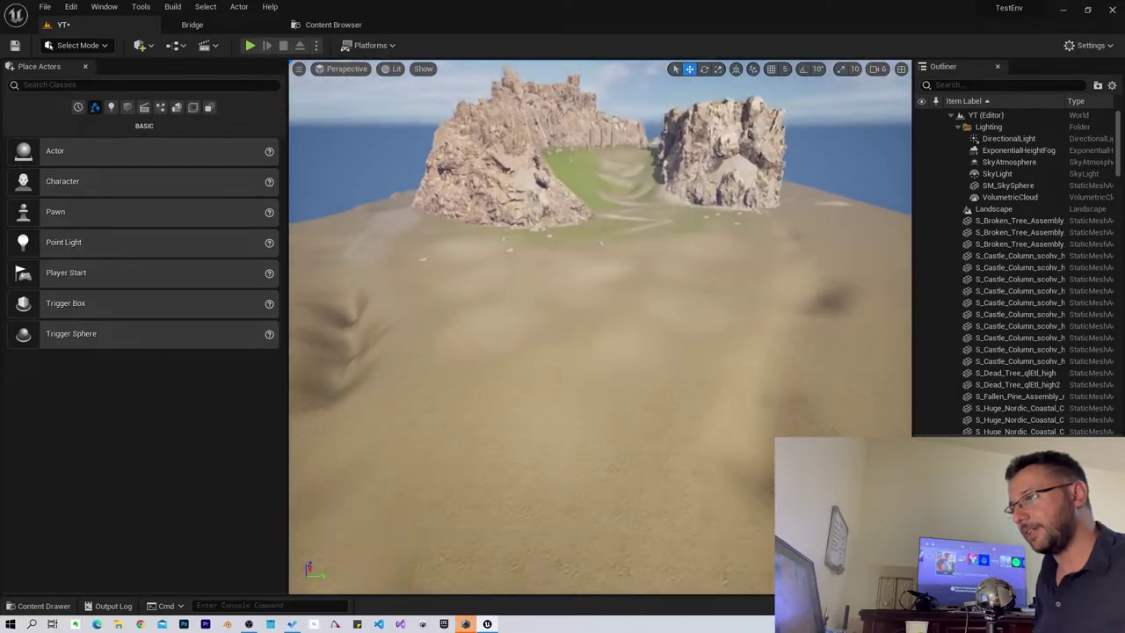
pyautogui.moveTo(492, 296); pyautogui.dragTo(492, 296, button='right')
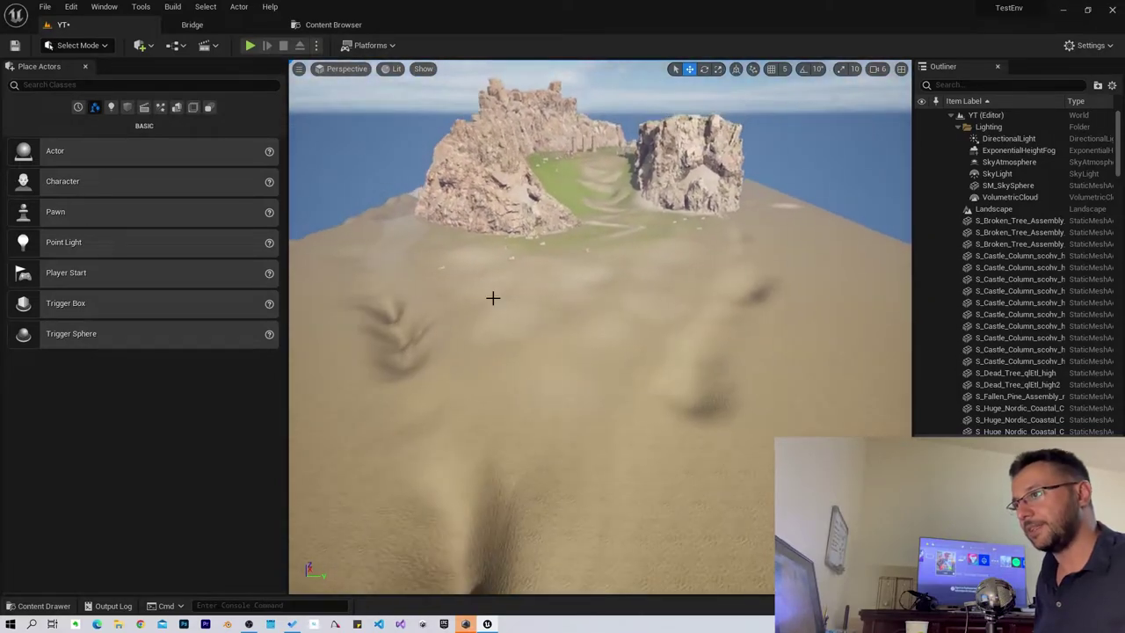
# Enable the experimental Water plugin and restart the editor, saving the YT level.
pyautogui.click(75, 7)
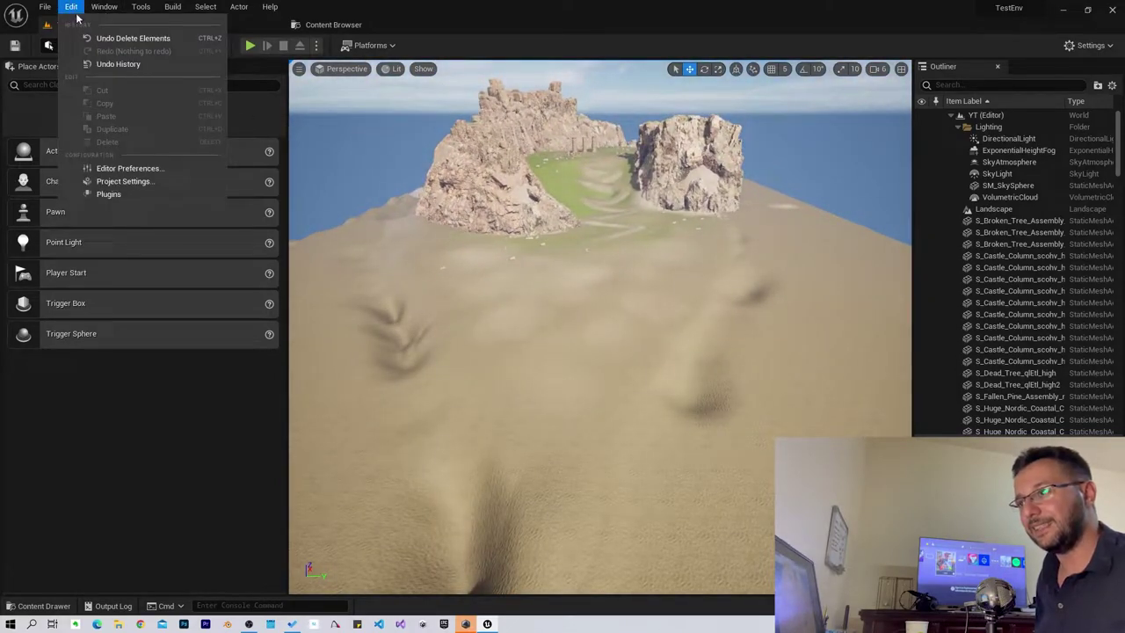
pyautogui.click(108, 193)
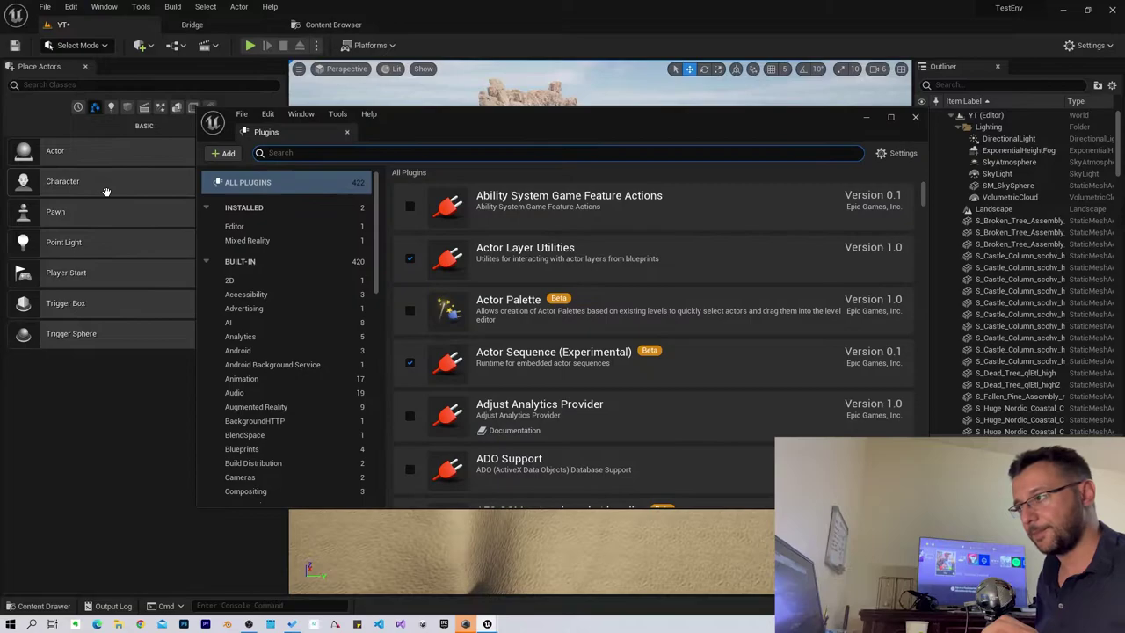
pyautogui.write('water')
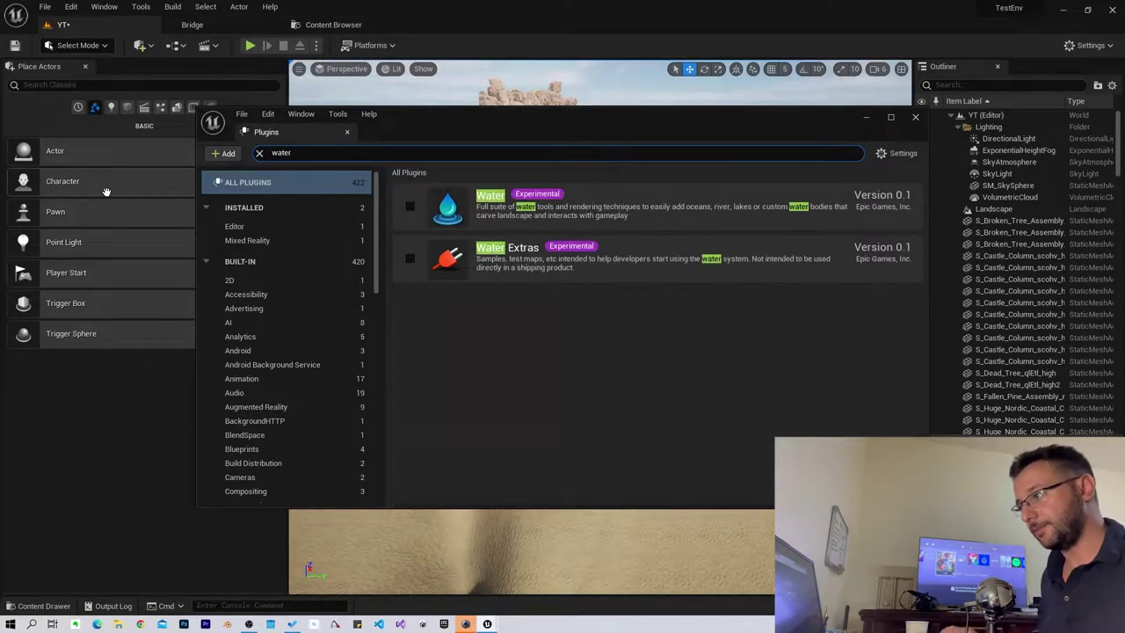
pyautogui.click(409, 207)
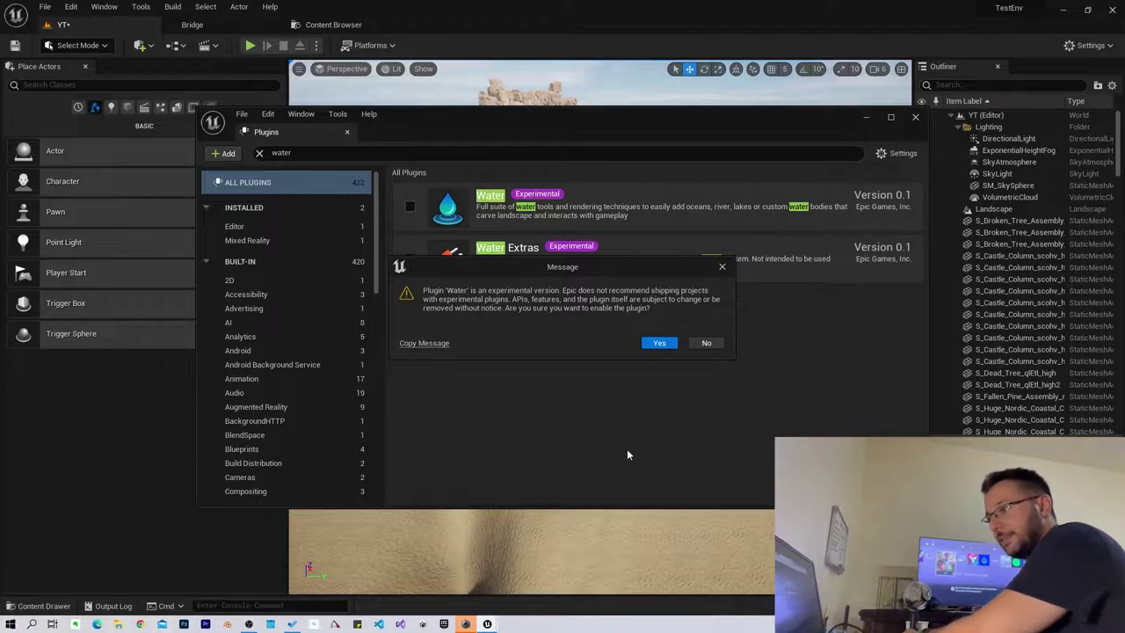
pyautogui.press('Return')
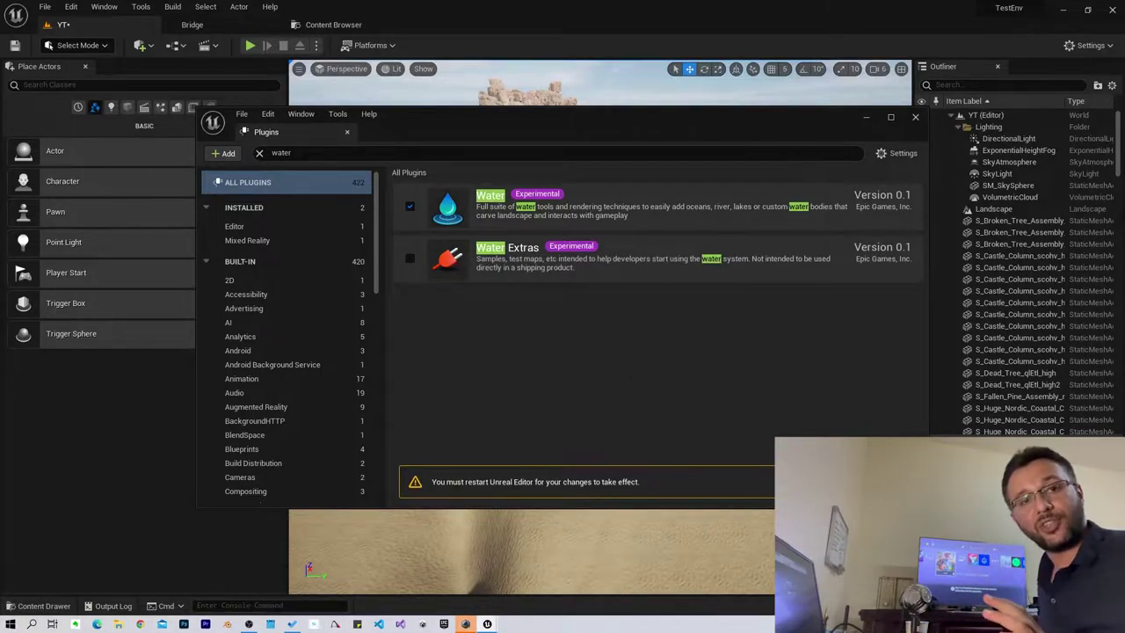
pyautogui.click(878, 481)
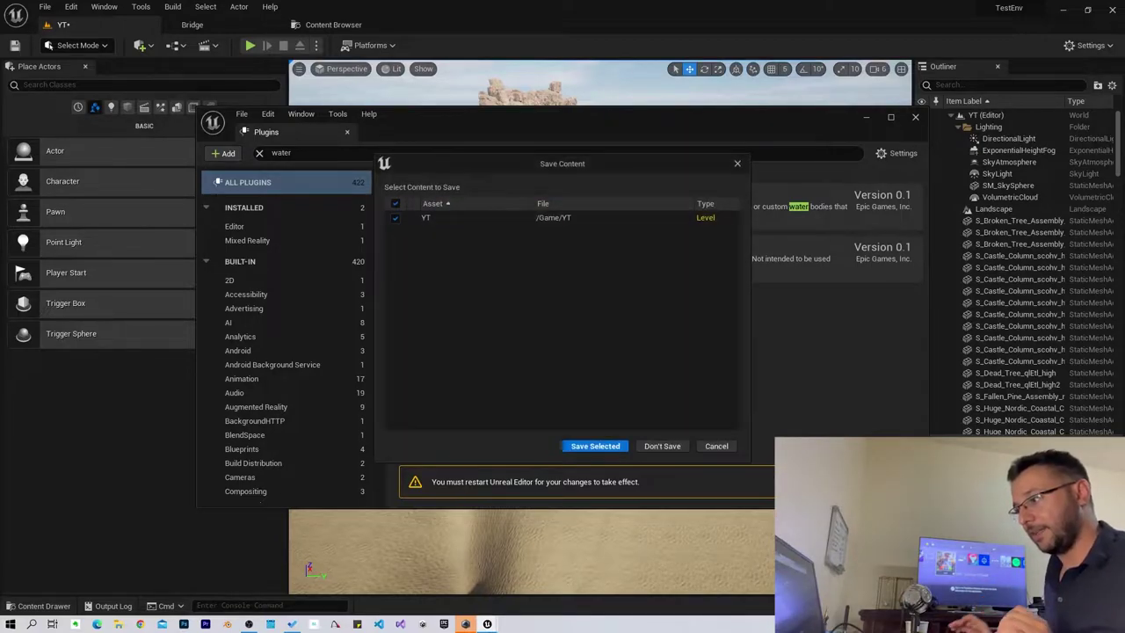
pyautogui.click(601, 445)
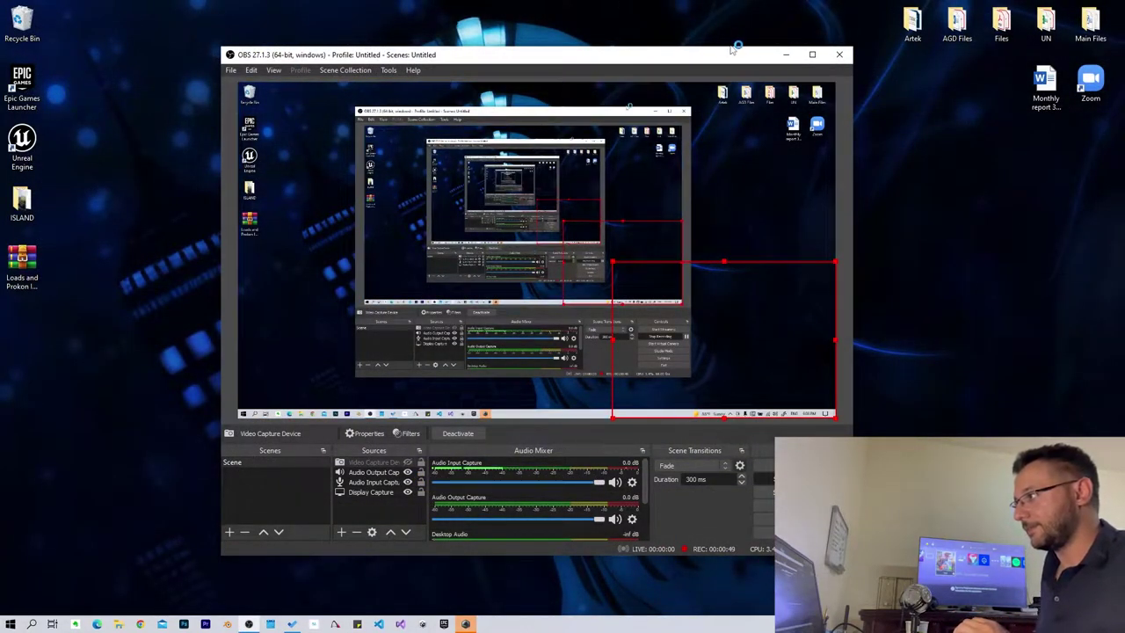
# Minimize the OBS Studio recording window.
pyautogui.click(787, 57)
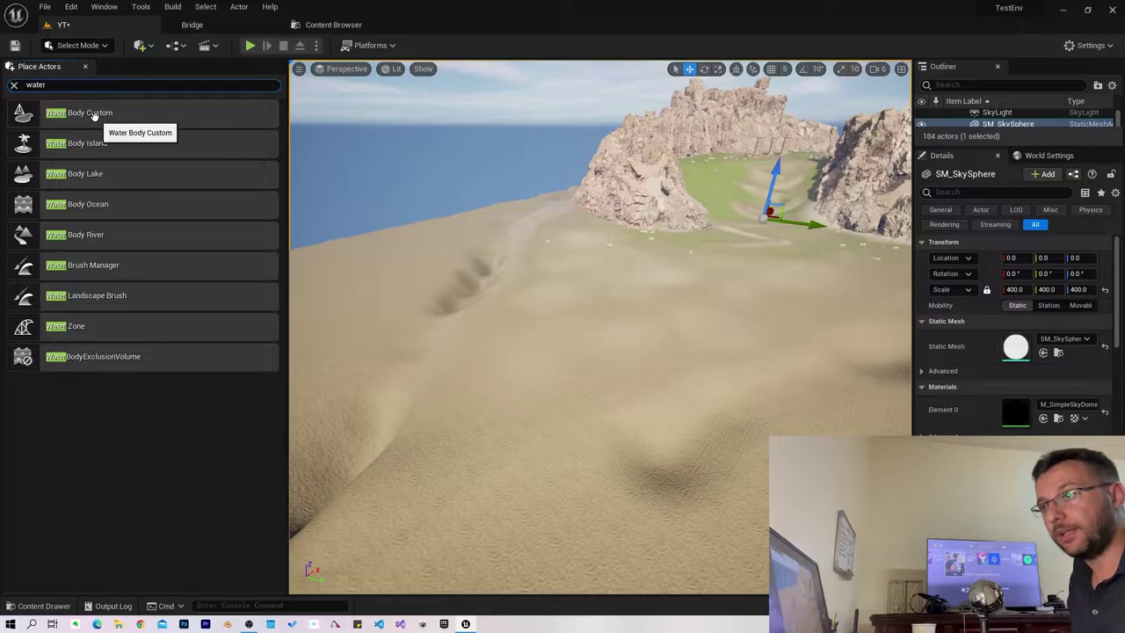
# Place a Water Body Custom actor before the island and scale it to 10000 on all axes.
pyautogui.moveTo(94, 115); pyautogui.dragTo(145, 114)
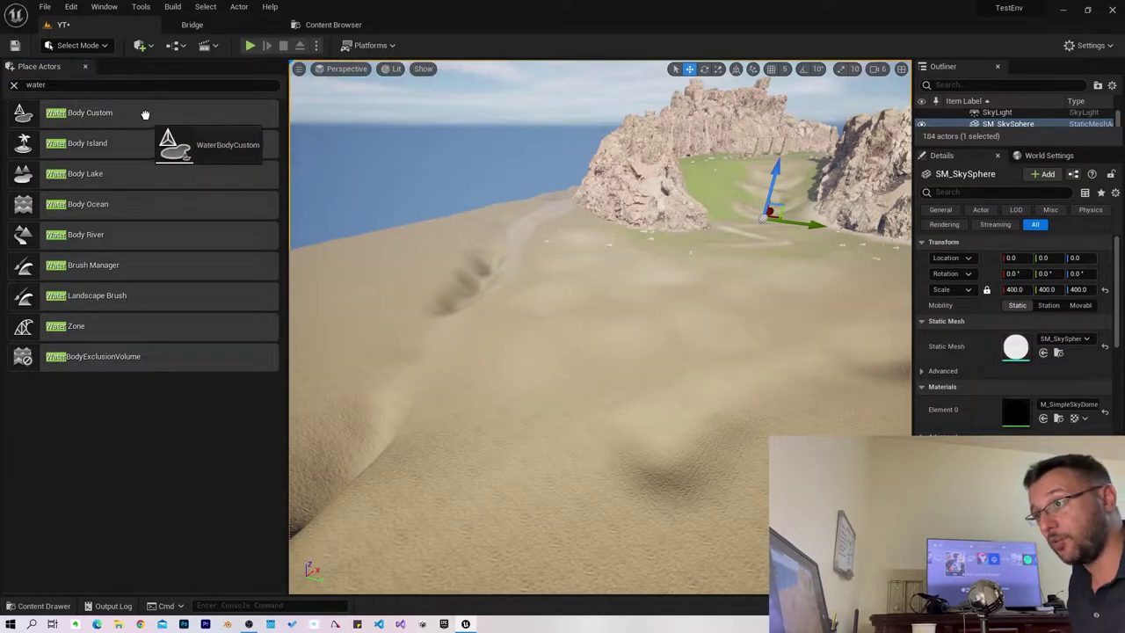
pyautogui.moveTo(145, 114); pyautogui.dragTo(513, 210)
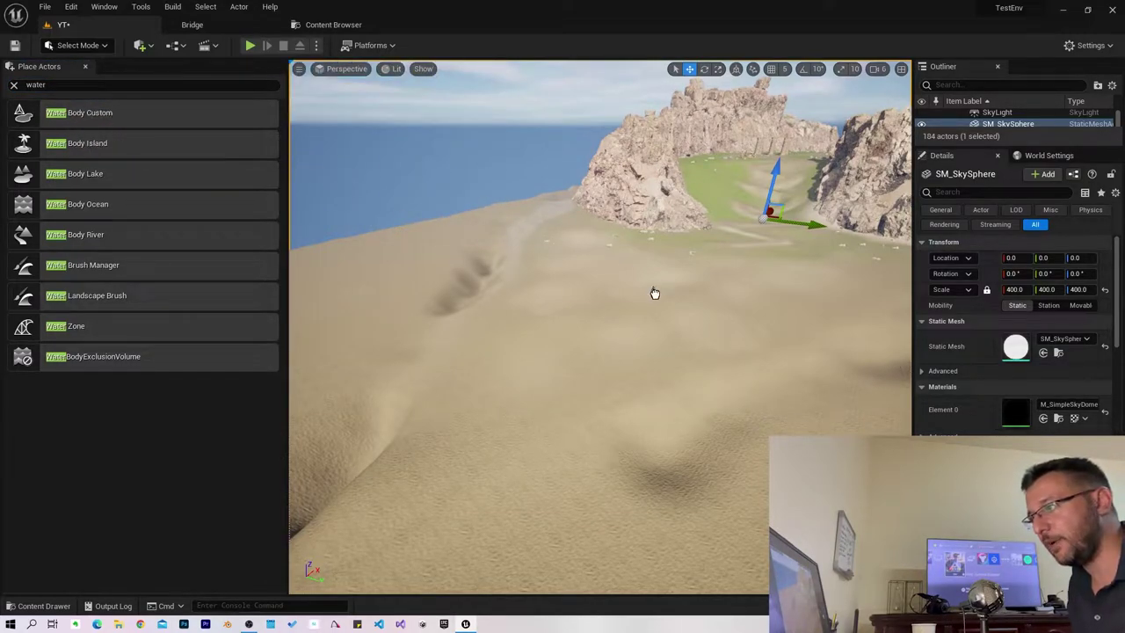
pyautogui.moveTo(654, 292); pyautogui.dragTo(655, 302)
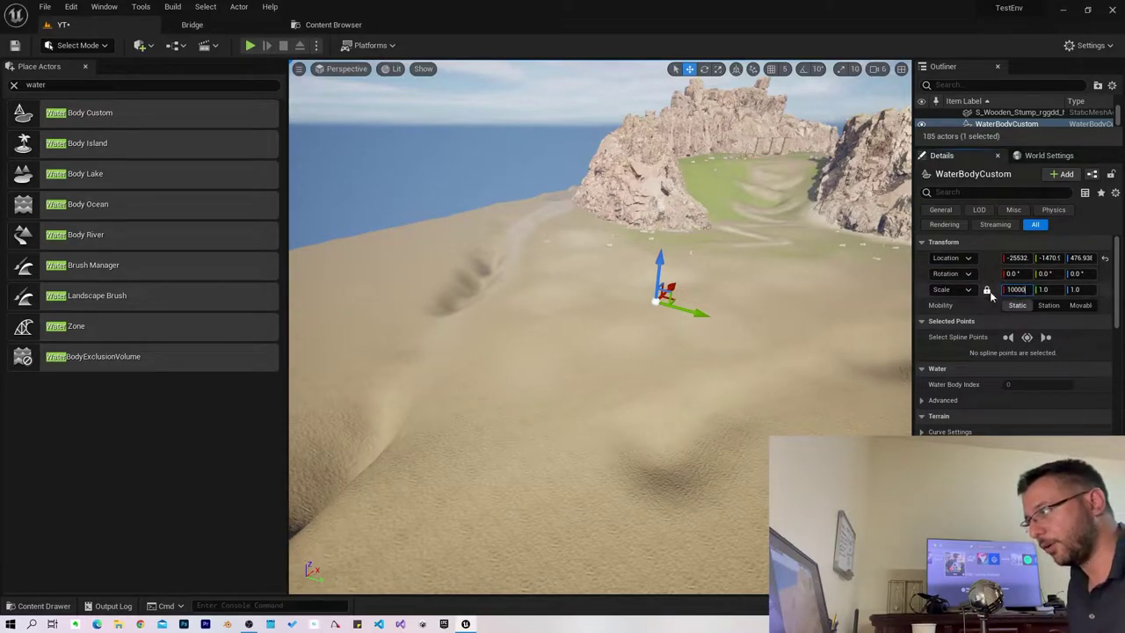
pyautogui.click(1015, 289)
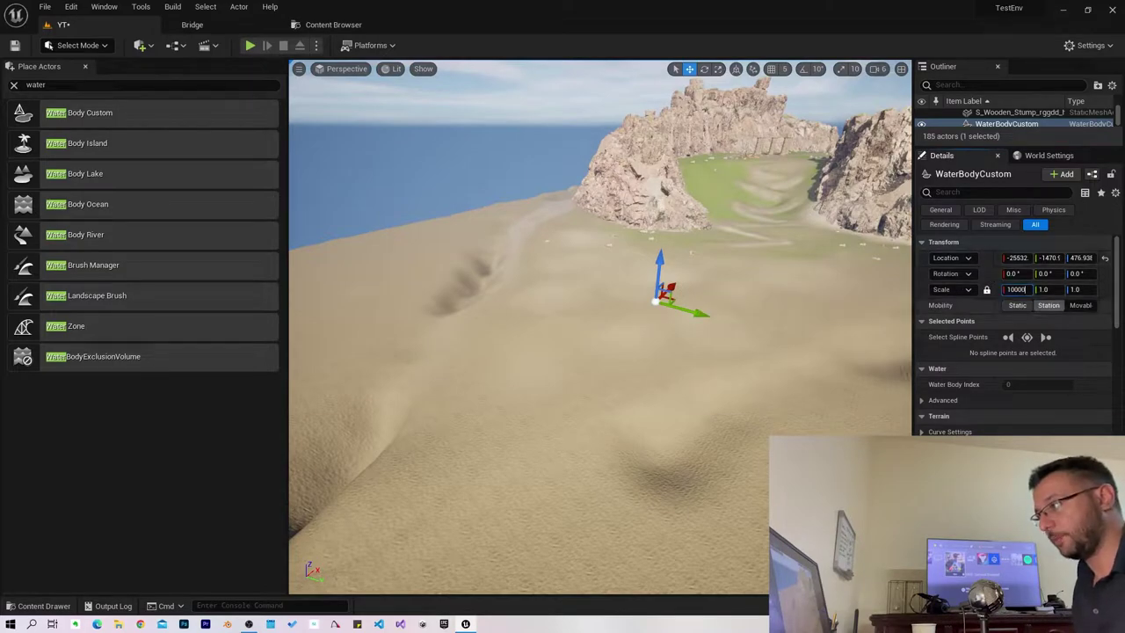
pyautogui.press('Return')
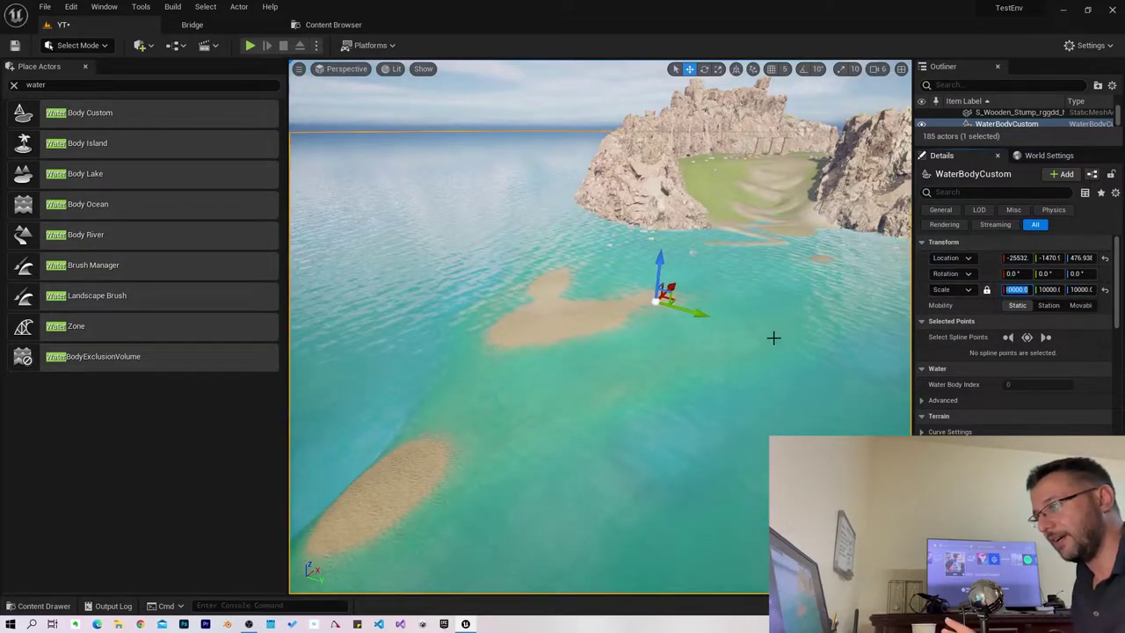
# Lower the water surface so the sandy spit rises above the sea, then clear the actor search.
pyautogui.moveTo(589, 359)
pyautogui.mouseDown(button='right')
pyautogui.moveTo(668, 299)
pyautogui.moveTo(615, 325)
pyautogui.moveTo(640, 409)
pyautogui.mouseUp(button='right')
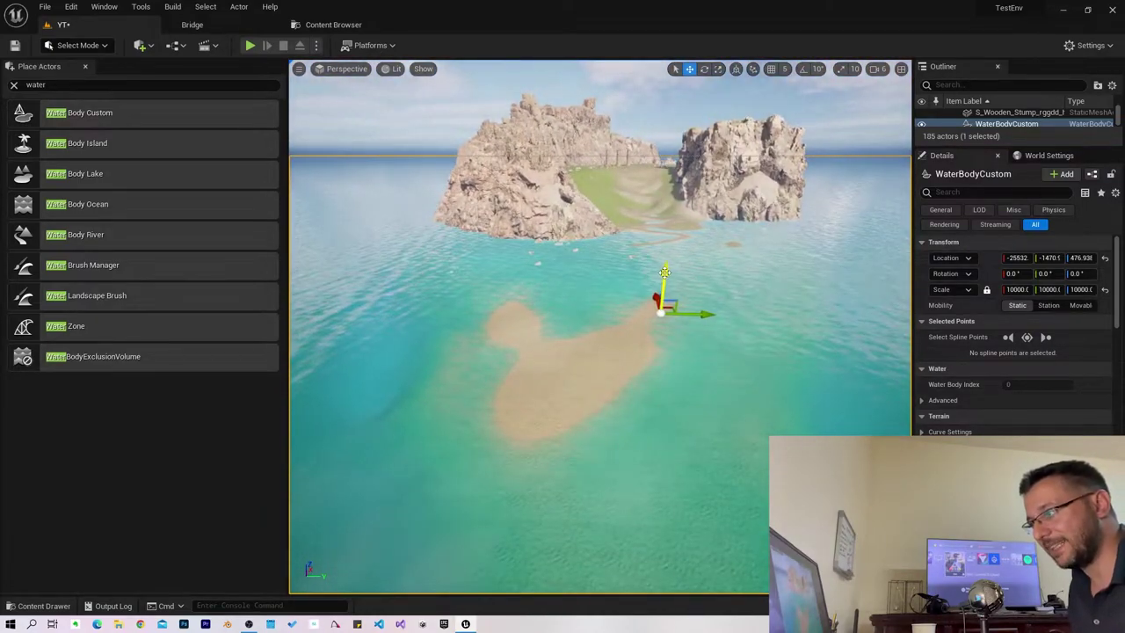
pyautogui.moveTo(667, 267); pyautogui.dragTo(676, 275)
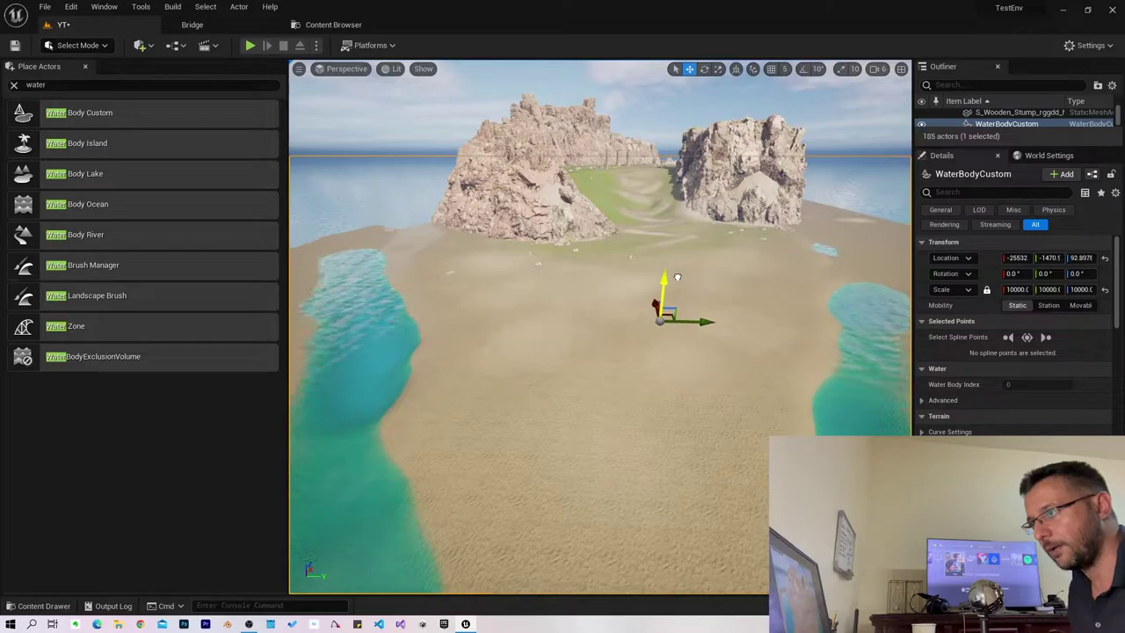
pyautogui.moveTo(676, 276)
pyautogui.mouseDown(button='right')
pyautogui.moveTo(615, 334)
pyautogui.moveTo(755, 316)
pyautogui.moveTo(668, 369)
pyautogui.moveTo(667, 317)
pyautogui.mouseUp(button='right')
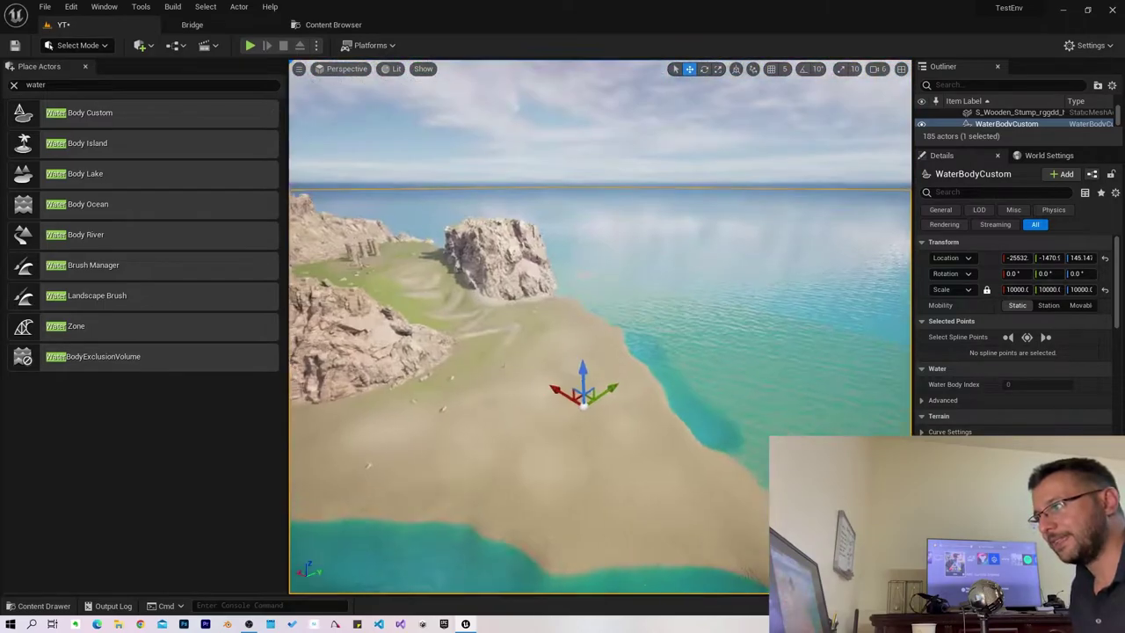
pyautogui.press('f')
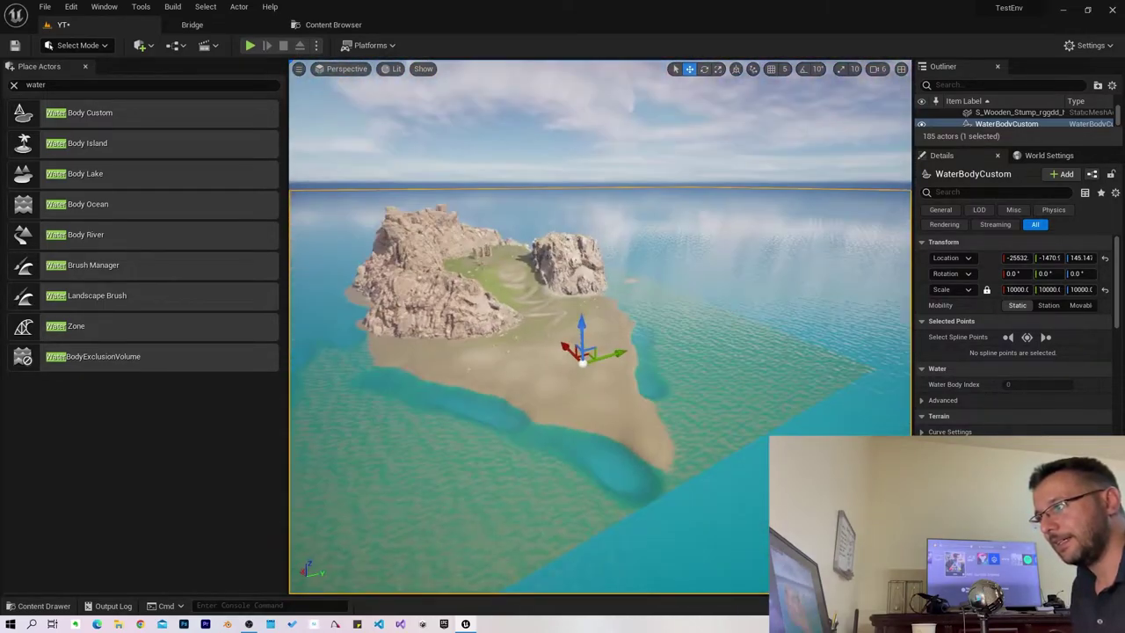
pyautogui.moveTo(645, 316)
pyautogui.mouseDown(button='right')
pyautogui.moveTo(606, 352)
pyautogui.moveTo(615, 343)
pyautogui.mouseUp(button='right')
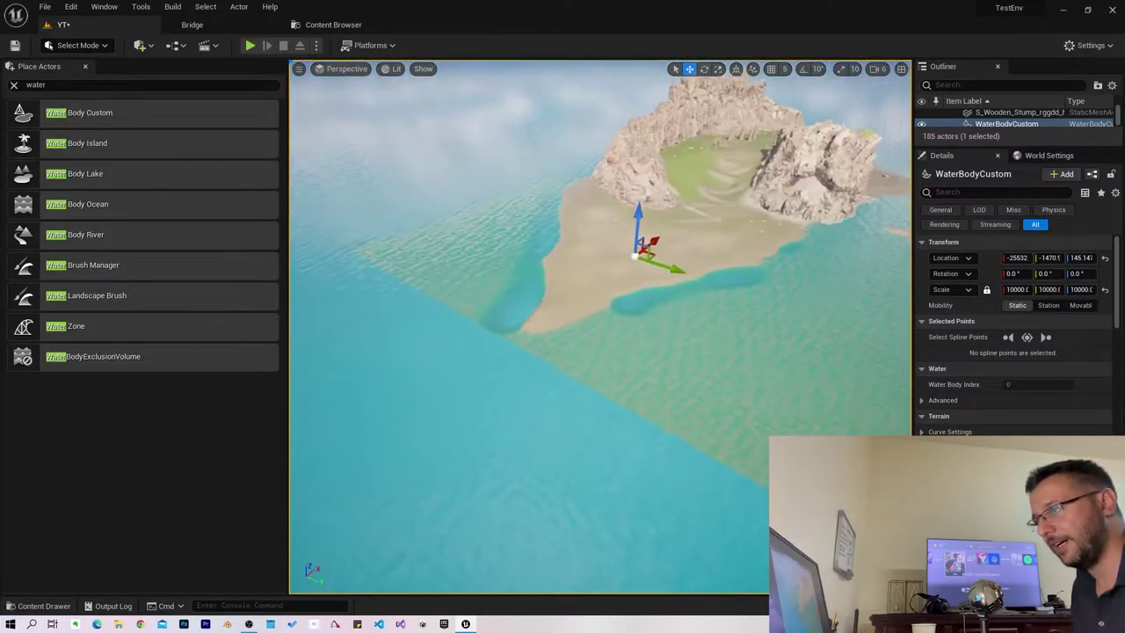
pyautogui.click(13, 85)
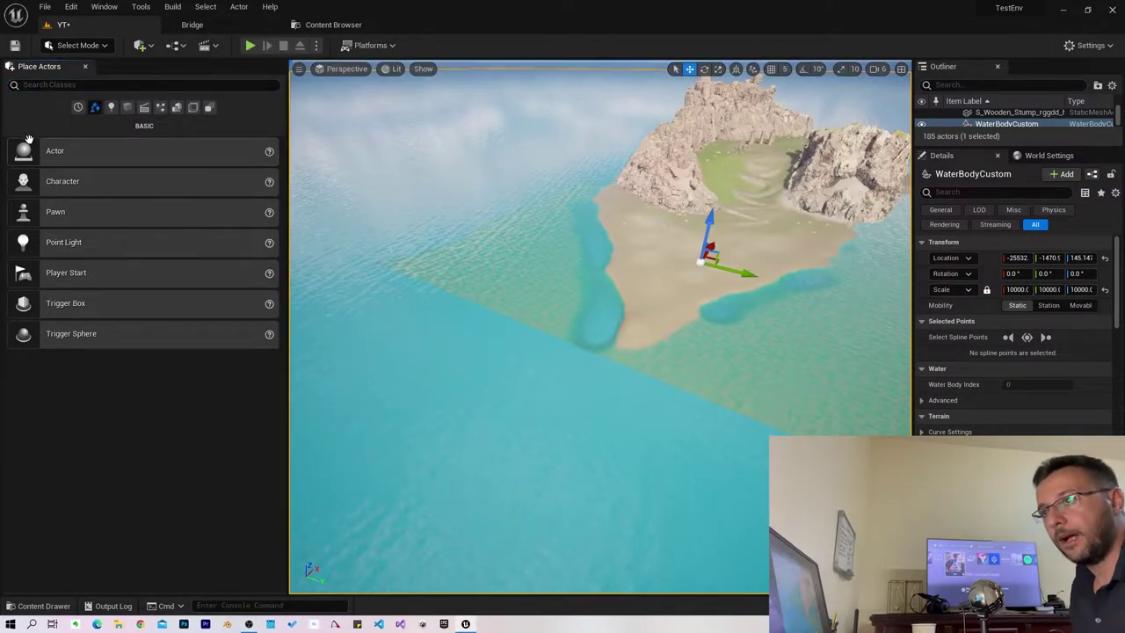
# In Landscape Mode's Manage tools, choose the Add tool with a brush size of 4.
pyautogui.click(87, 45)
pyautogui.click(82, 70)
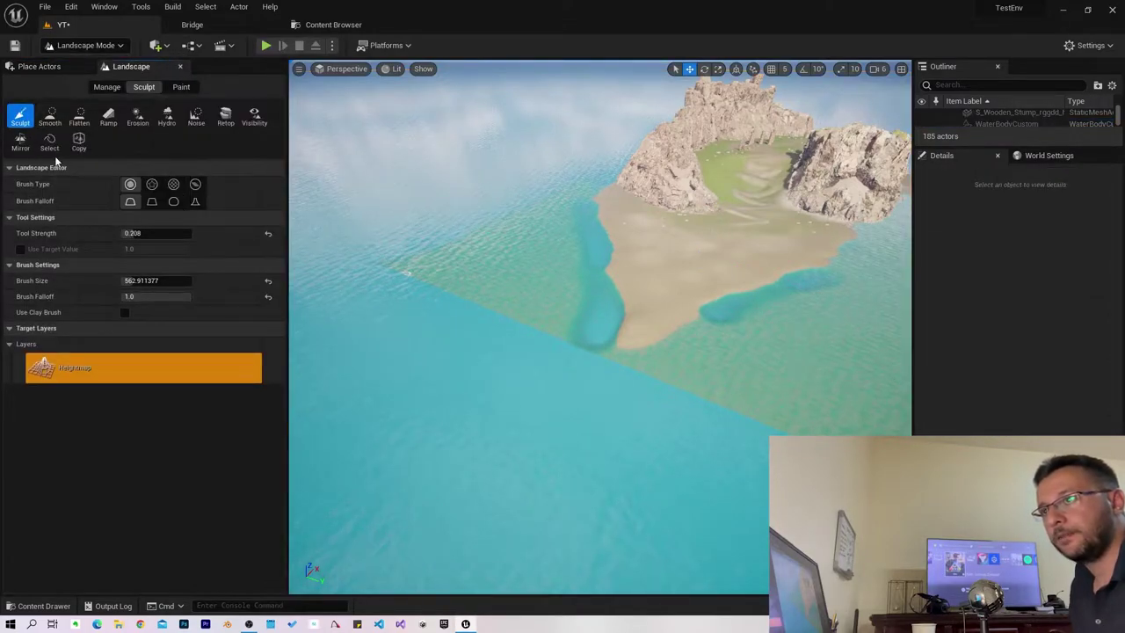
pyautogui.click(106, 87)
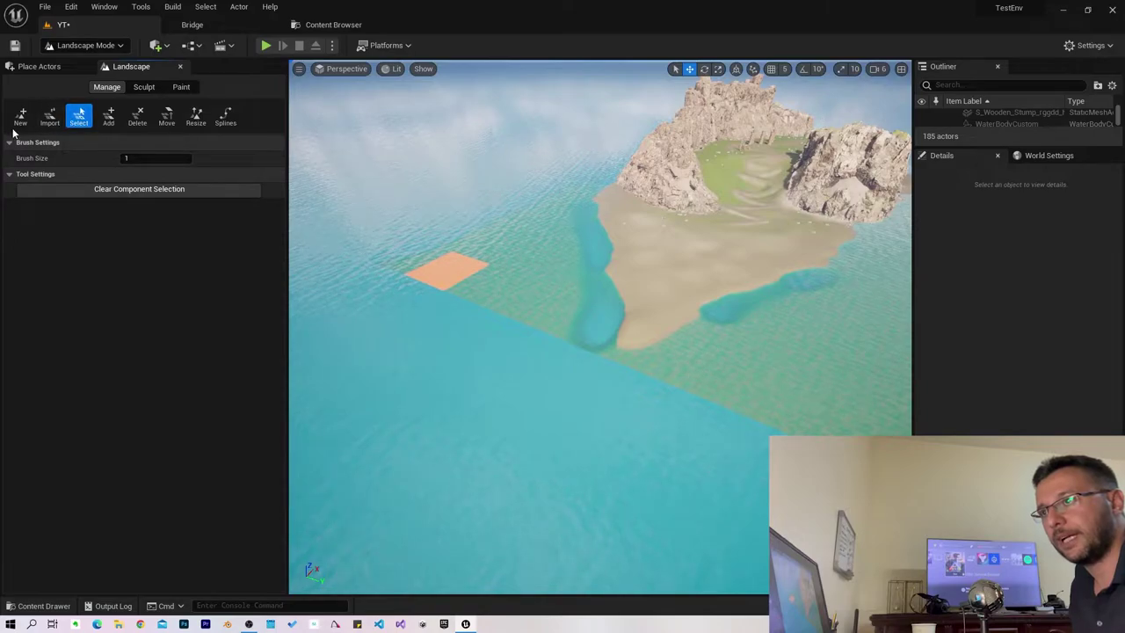
pyautogui.click(108, 115)
pyautogui.click(155, 158)
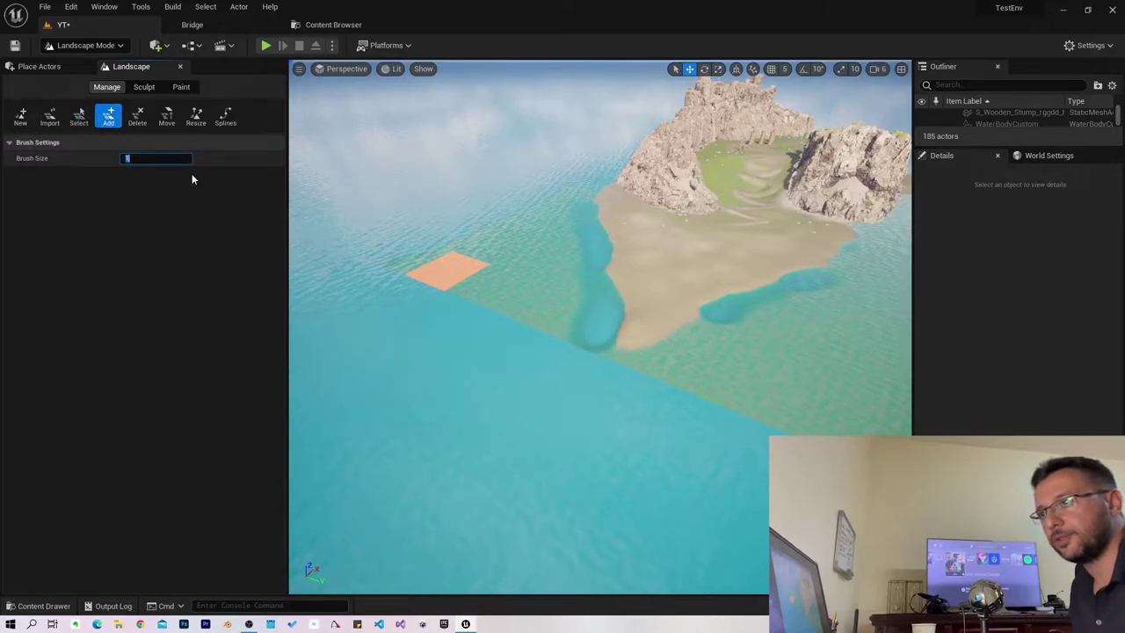
pyautogui.write('4')
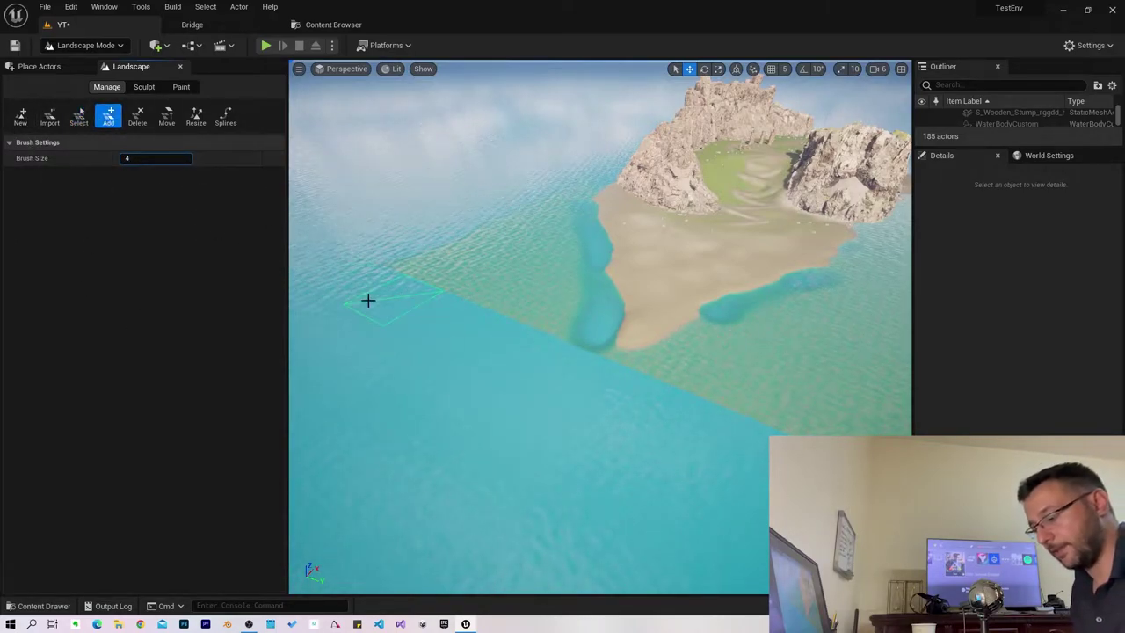
pyautogui.press('Return')
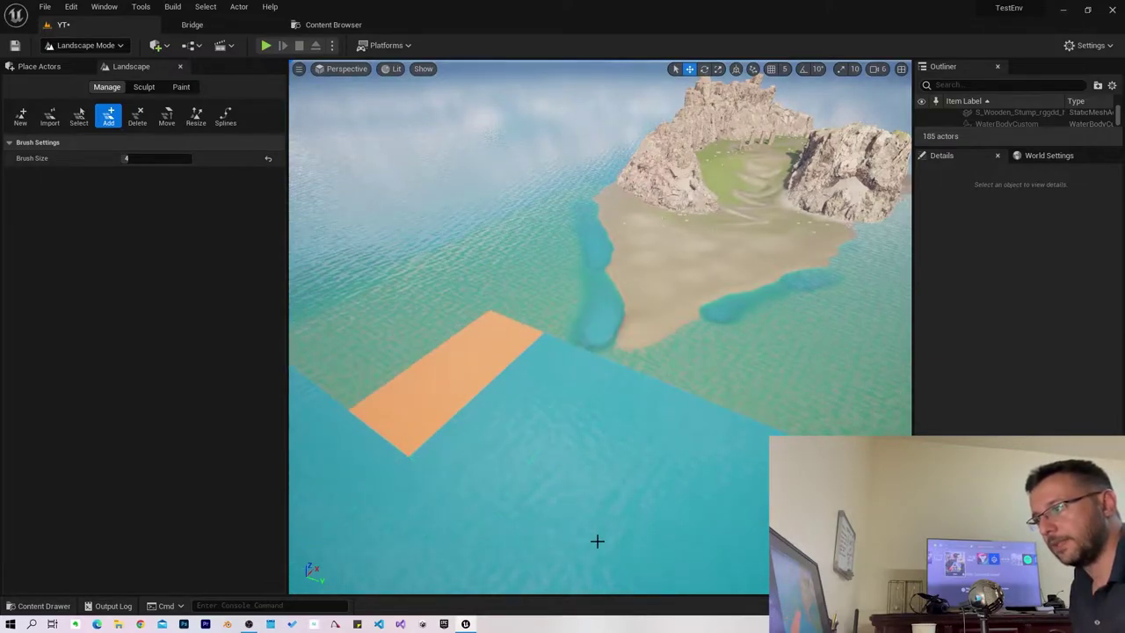
# Add landscape components over the water along and below the island's edge.
pyautogui.moveTo(560, 287); pyautogui.dragTo(694, 402, button='right')
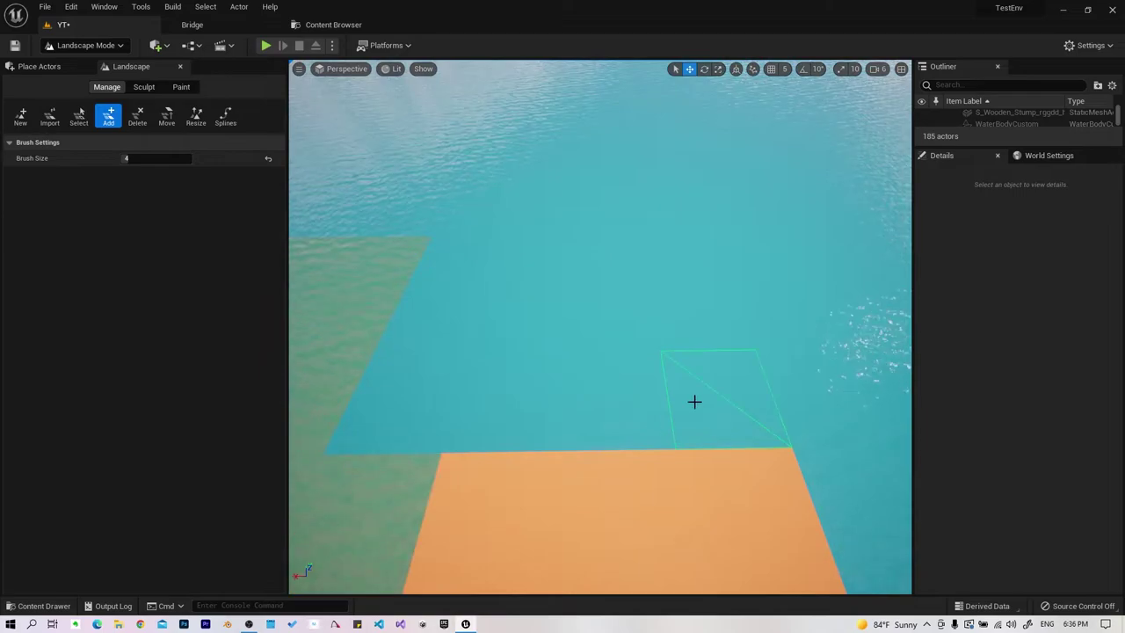
pyautogui.moveTo(431, 271); pyautogui.dragTo(442, 181)
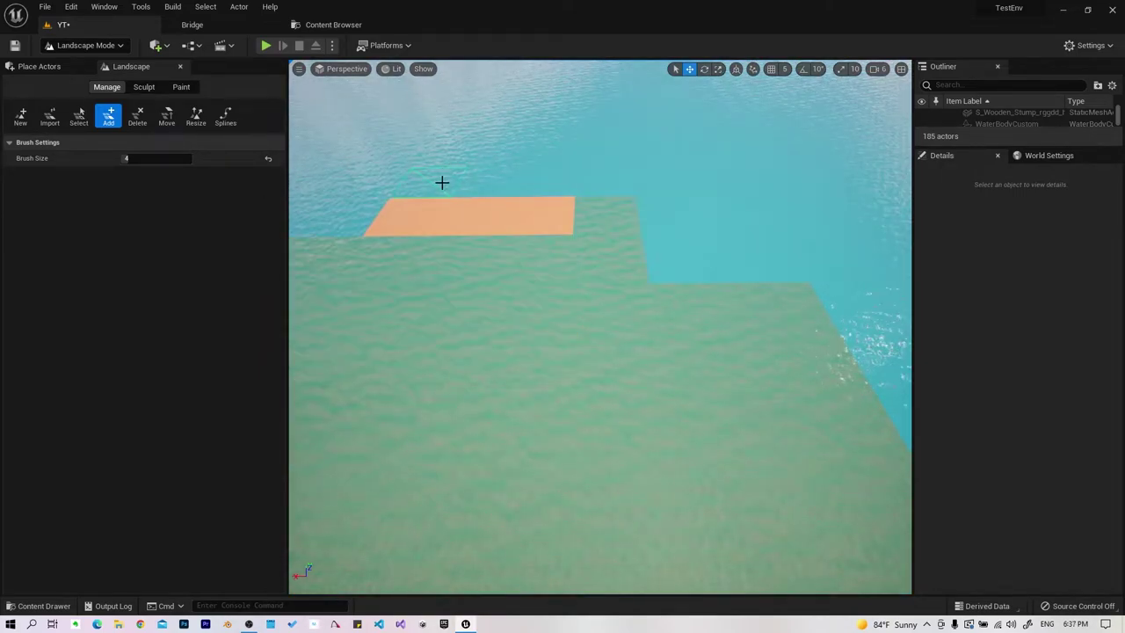
pyautogui.moveTo(544, 398); pyautogui.dragTo(542, 422, button='right')
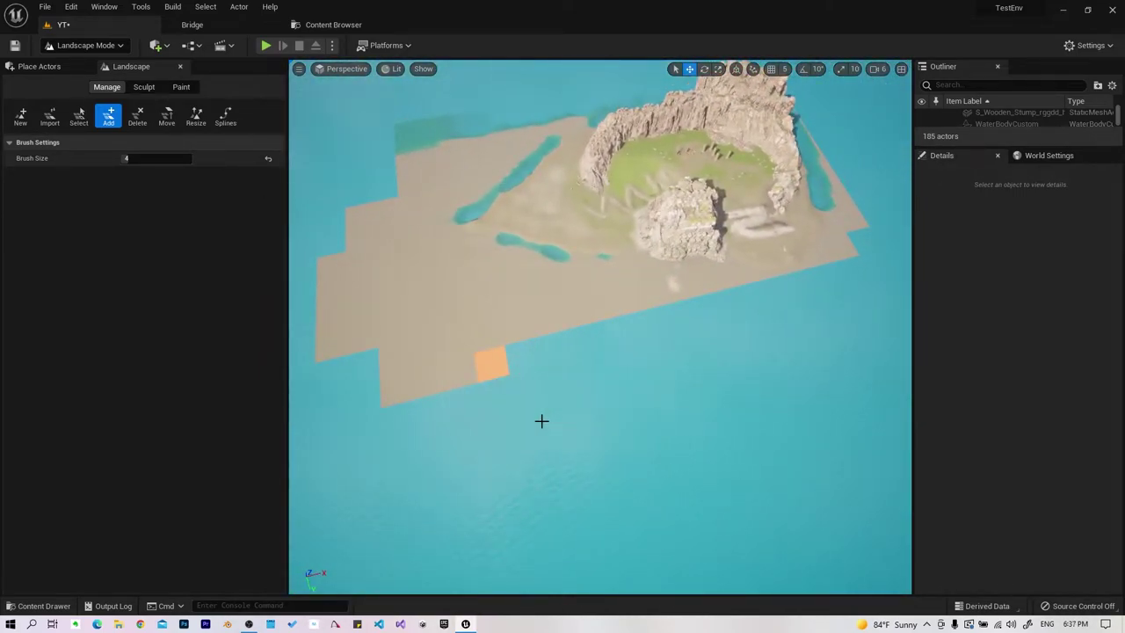
pyautogui.moveTo(522, 365); pyautogui.dragTo(733, 306)
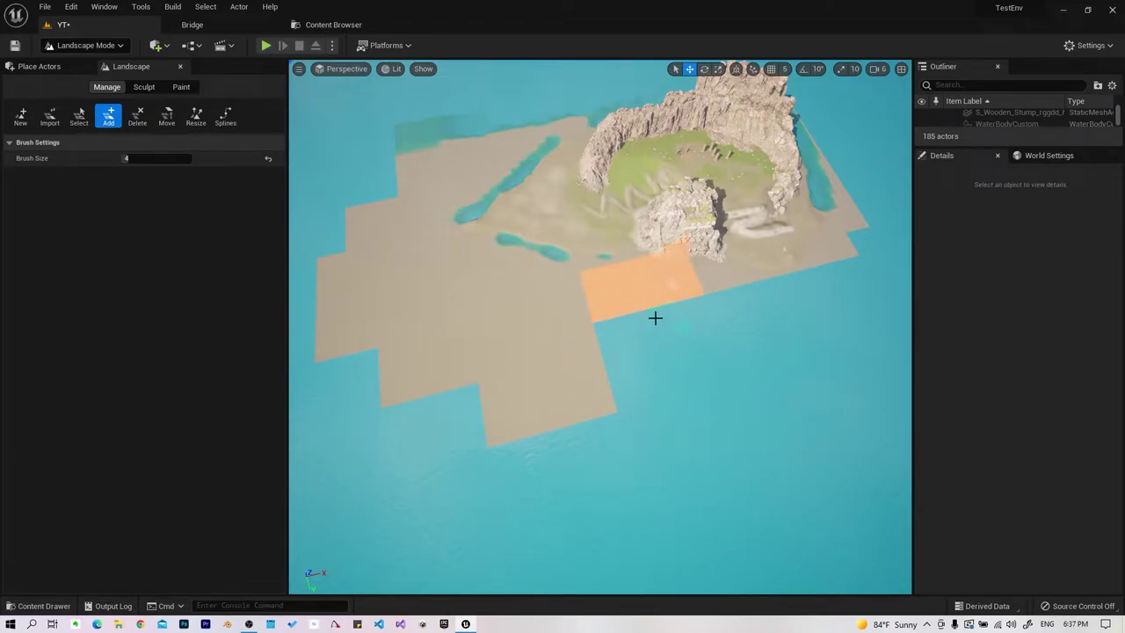
pyautogui.moveTo(806, 285); pyautogui.dragTo(858, 272)
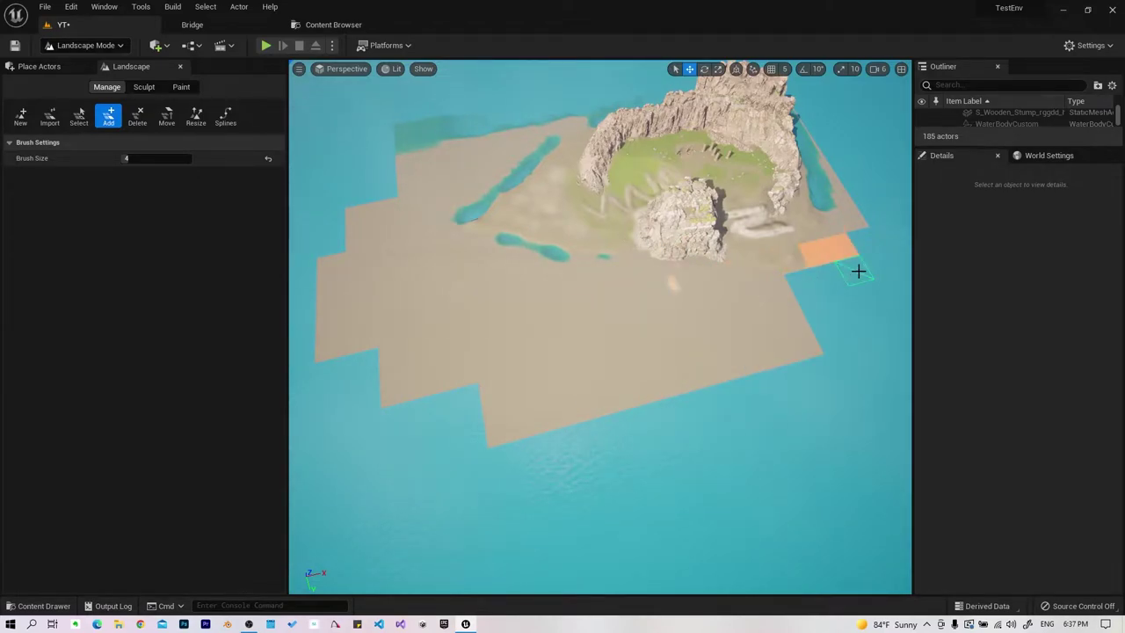
pyautogui.moveTo(708, 284); pyautogui.dragTo(708, 220, button='right')
pyautogui.click(877, 69)
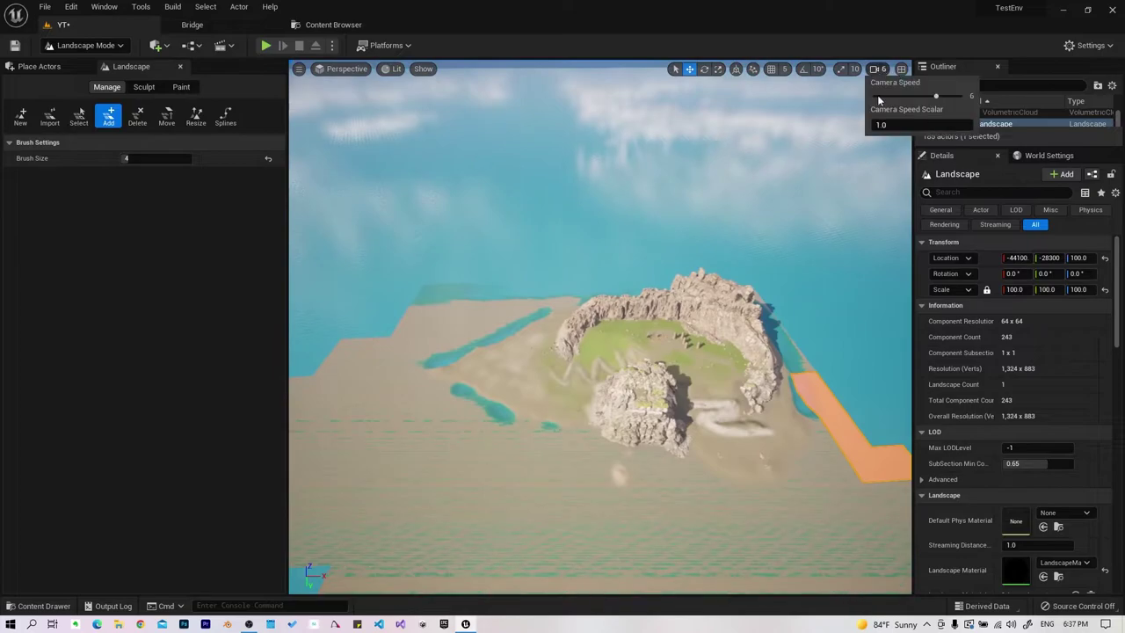
pyautogui.moveTo(760, 259); pyautogui.dragTo(578, 401, button='right')
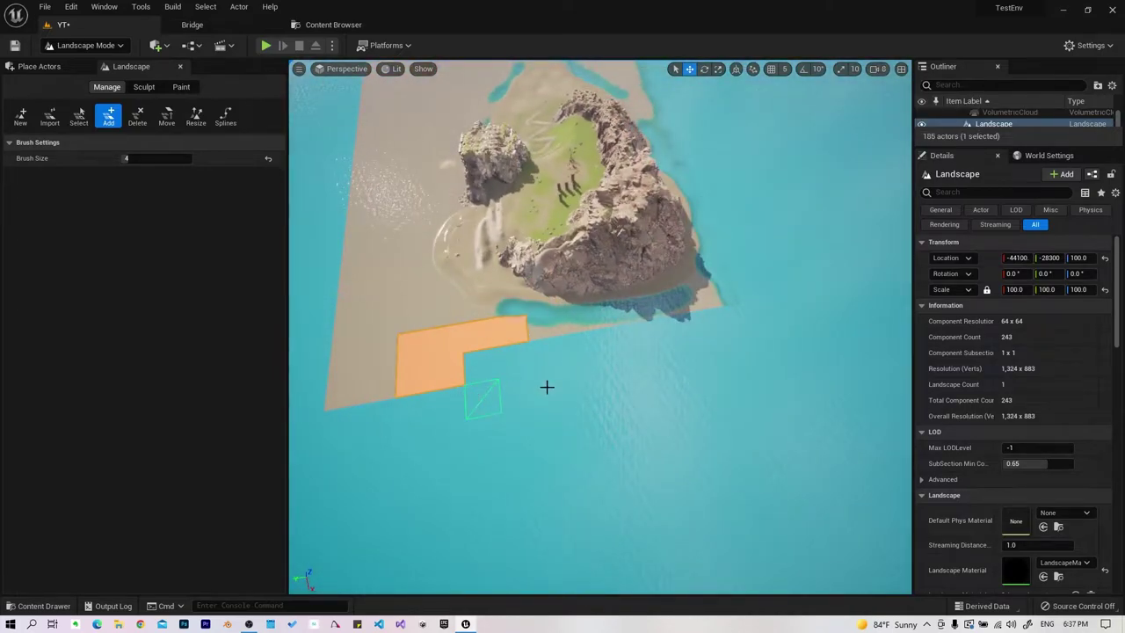
pyautogui.moveTo(547, 386)
pyautogui.mouseDown()
pyautogui.moveTo(562, 401)
pyautogui.moveTo(658, 371)
pyautogui.mouseUp()
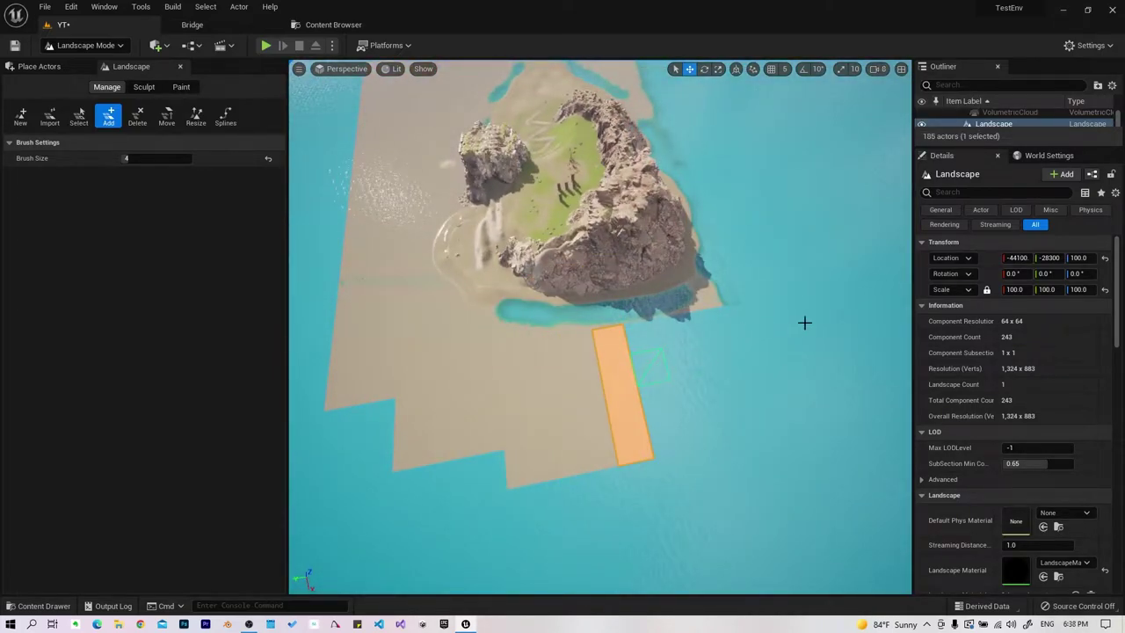
pyautogui.moveTo(804, 323); pyautogui.dragTo(538, 358, button='right')
pyautogui.moveTo(694, 359); pyautogui.dragTo(649, 366)
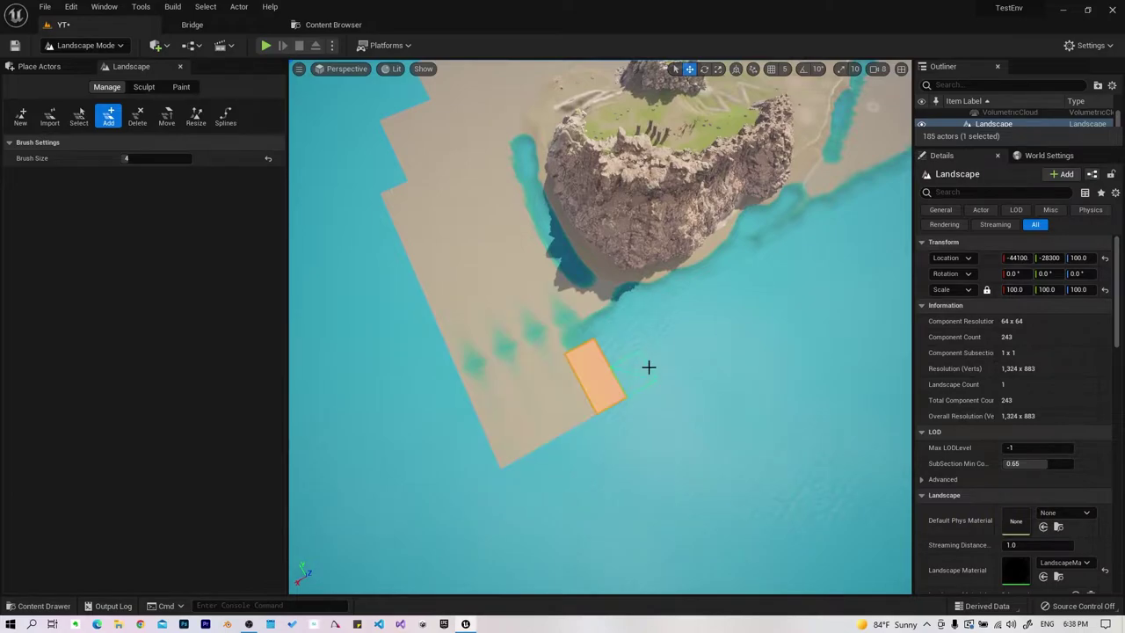
# Add more blocks of landscape components around the island, including an L-shaped set on the right.
pyautogui.moveTo(716, 338); pyautogui.dragTo(544, 369, button='right')
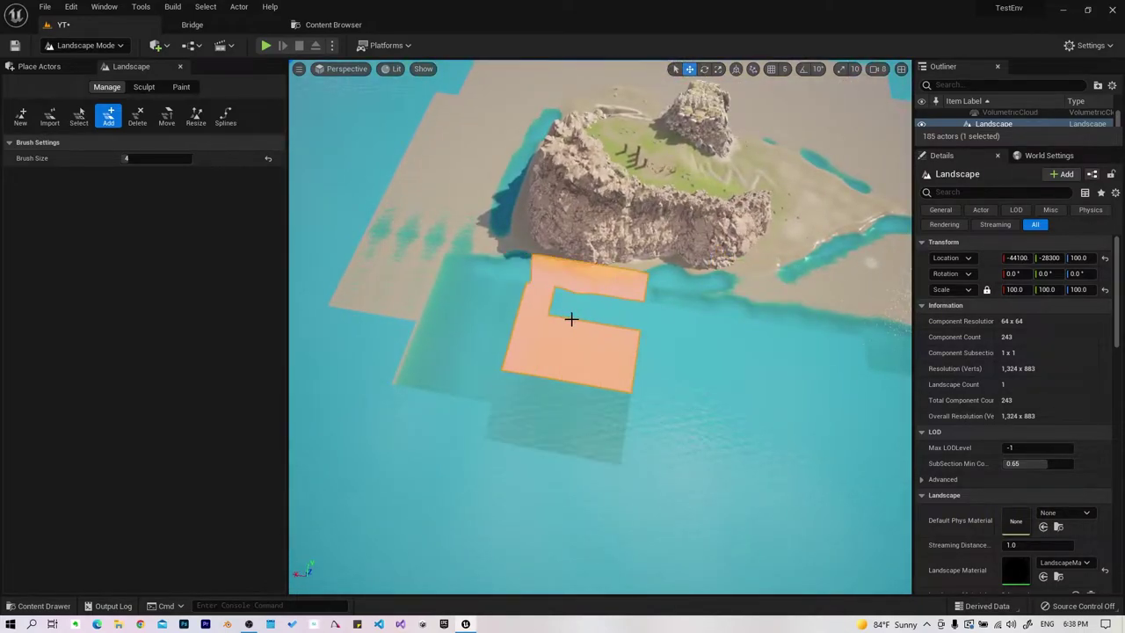
pyautogui.click(696, 359)
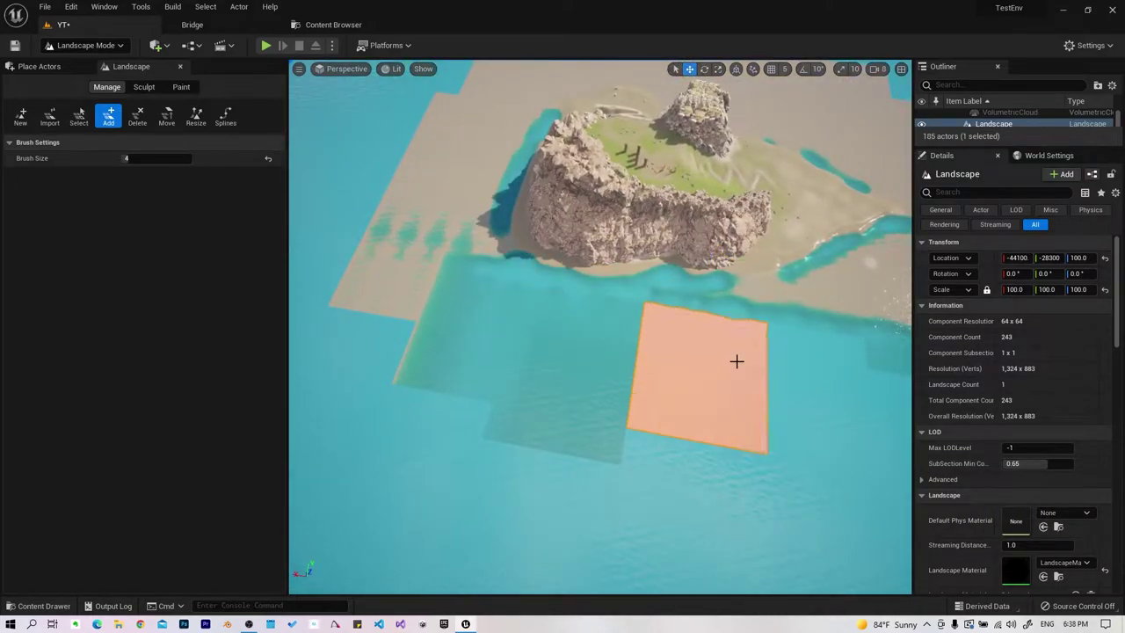
pyautogui.click(736, 360)
pyautogui.click(795, 387)
pyautogui.moveTo(831, 384); pyautogui.dragTo(701, 397, button='right')
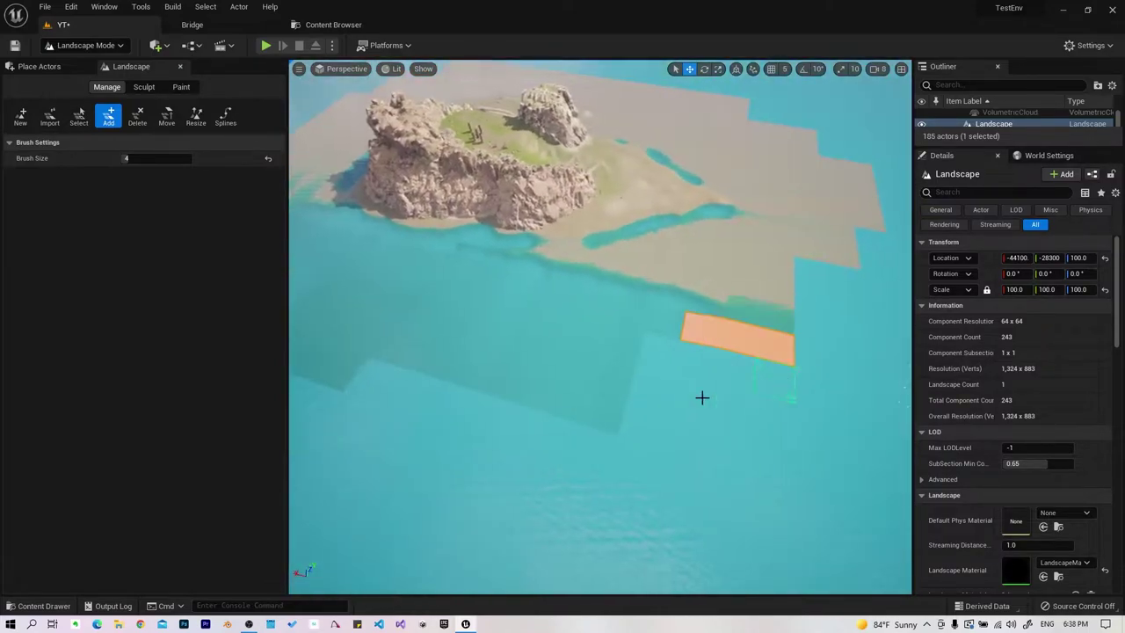
pyautogui.click(805, 285)
pyautogui.click(809, 267)
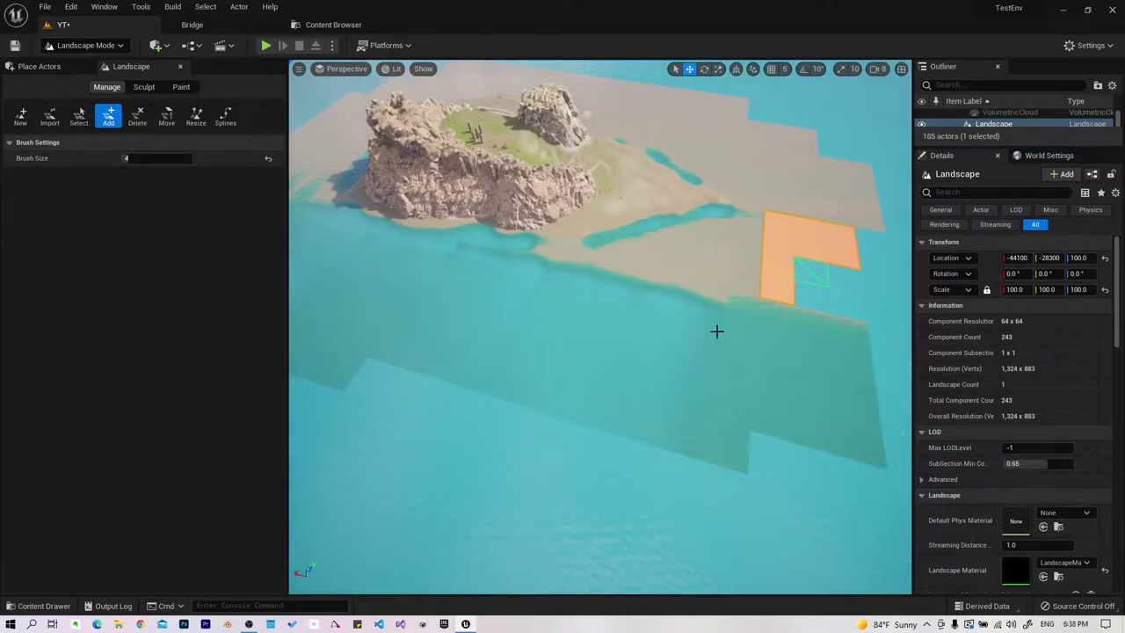
pyautogui.moveTo(716, 330); pyautogui.dragTo(606, 444, button='right')
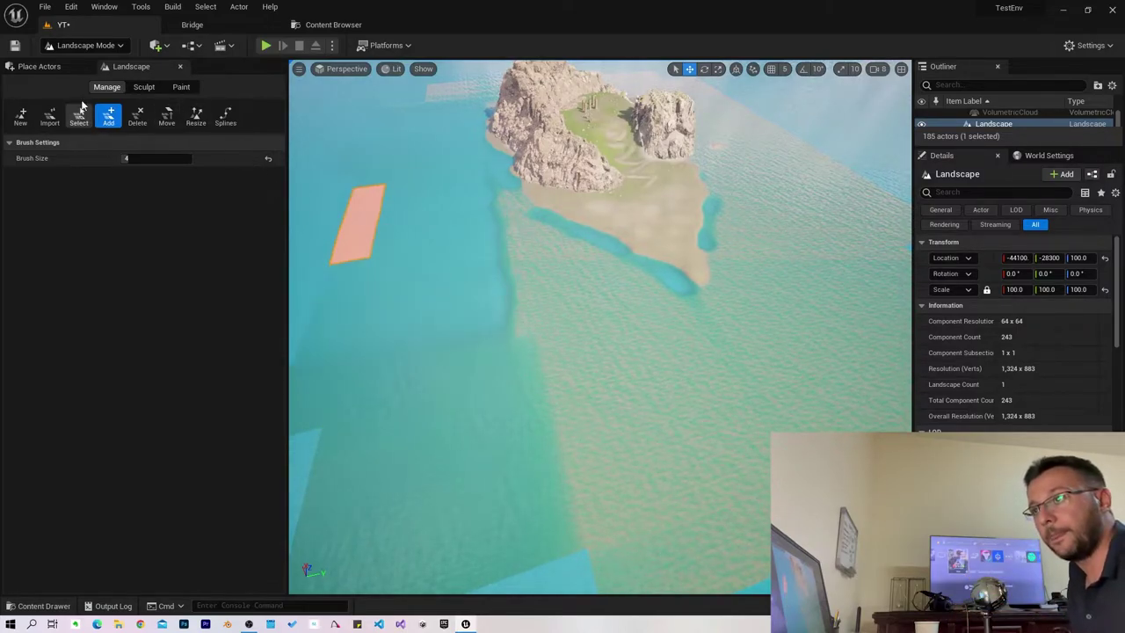
# With the Sculpt tool, raise a large shallow mound in the seabed beside the sandy shore.
pyautogui.click(144, 86)
pyautogui.moveTo(535, 326); pyautogui.dragTo(536, 326, button='right')
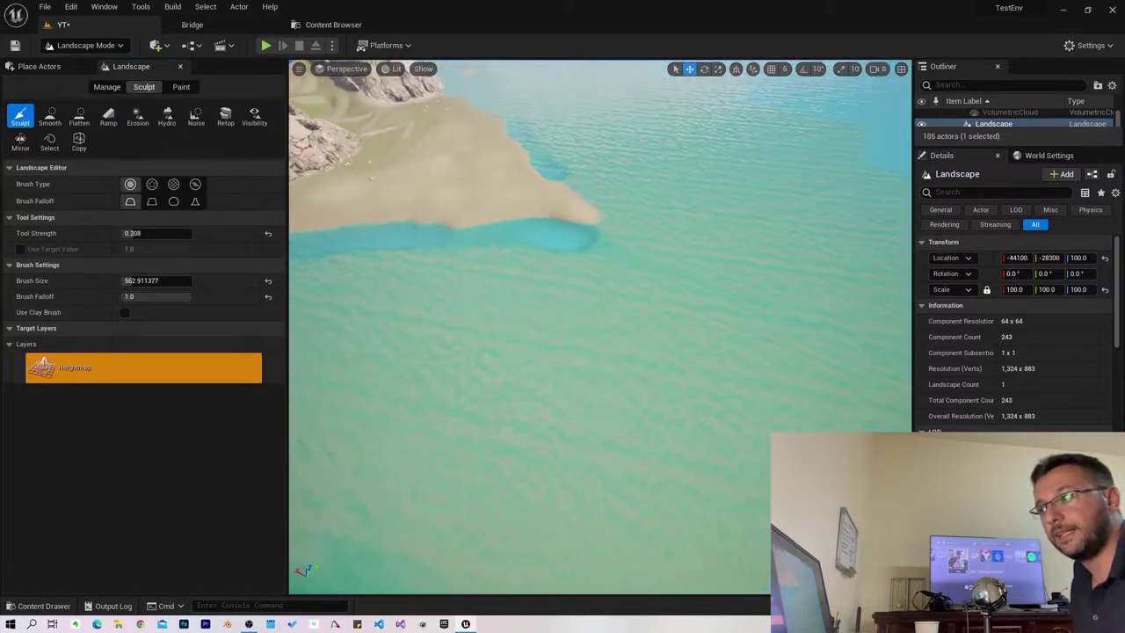
pyautogui.moveTo(316, 238); pyautogui.dragTo(316, 237, button='right')
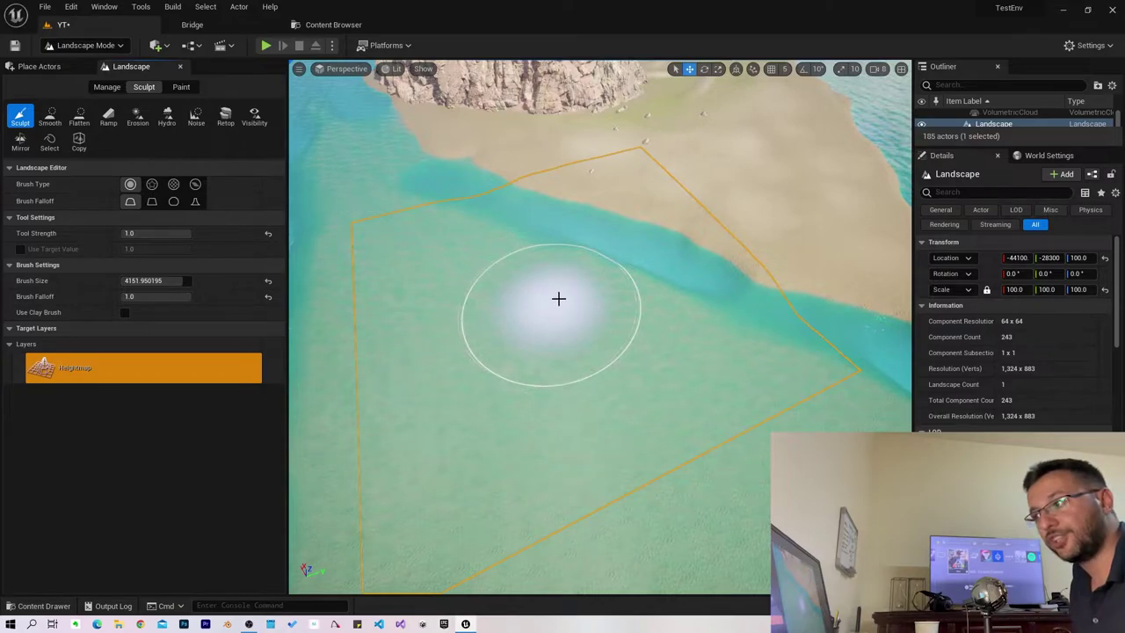
pyautogui.moveTo(548, 290)
pyautogui.mouseDown()
pyautogui.moveTo(454, 398)
pyautogui.moveTo(571, 339)
pyautogui.moveTo(593, 306)
pyautogui.moveTo(559, 284)
pyautogui.mouseUp()
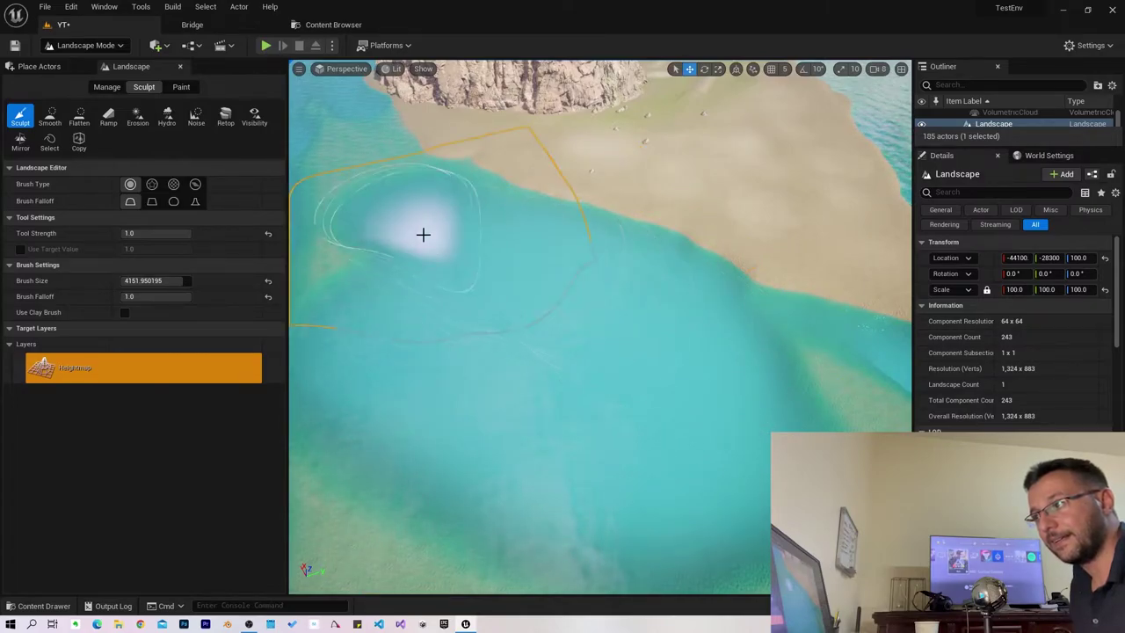
pyautogui.moveTo(385, 226); pyautogui.dragTo(799, 396, button='right')
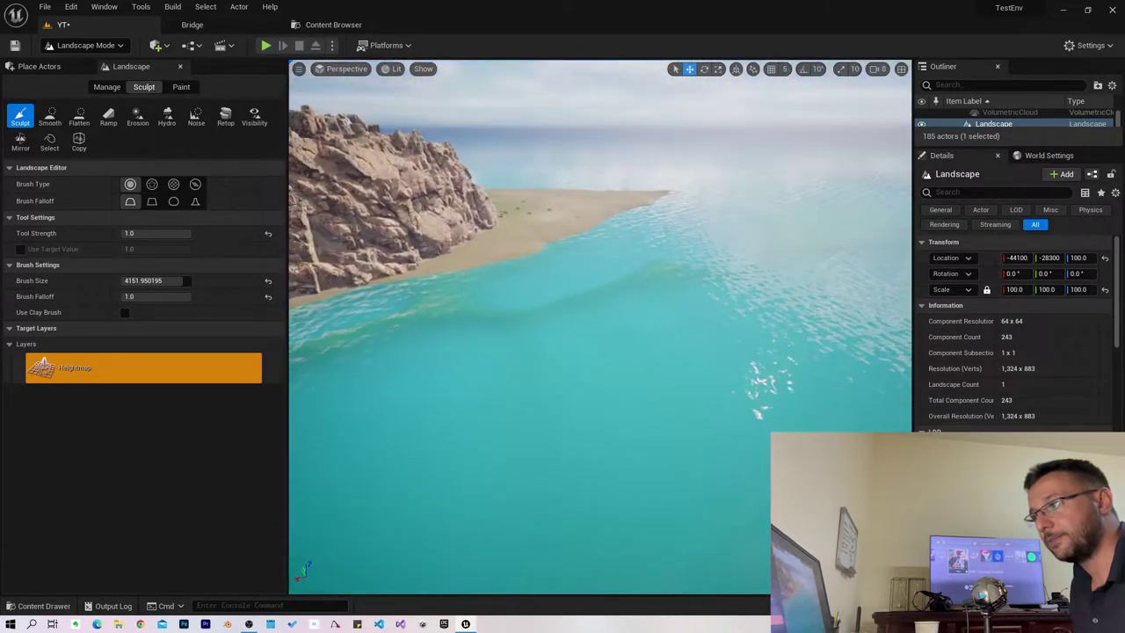
pyautogui.scroll(-5, 708, 125)
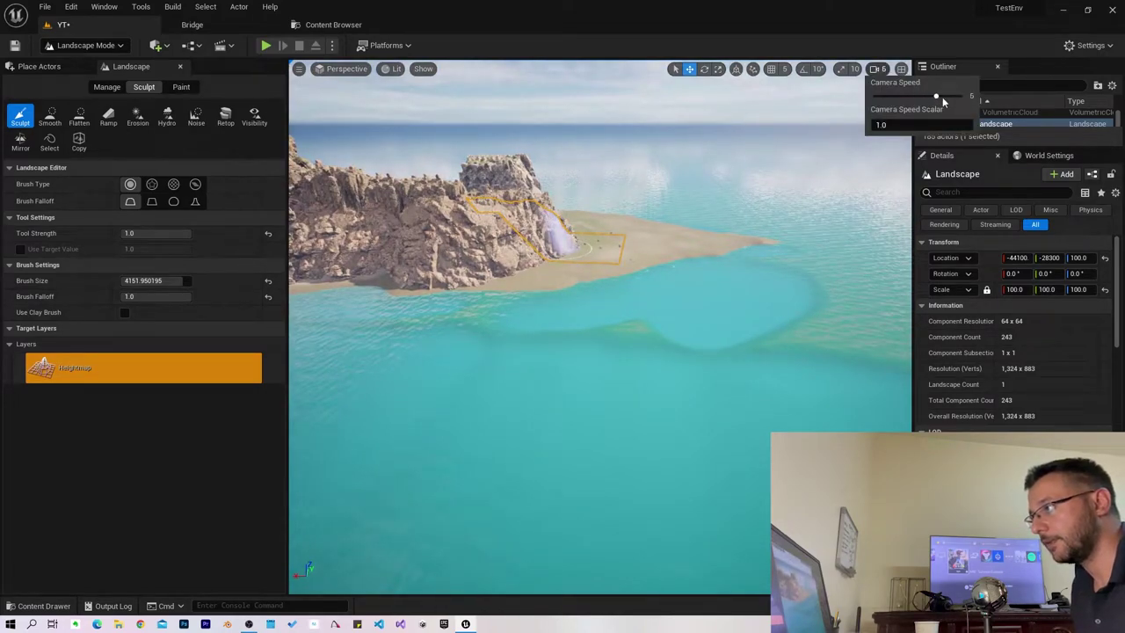
pyautogui.moveTo(879, 158); pyautogui.dragTo(887, 175, button='right')
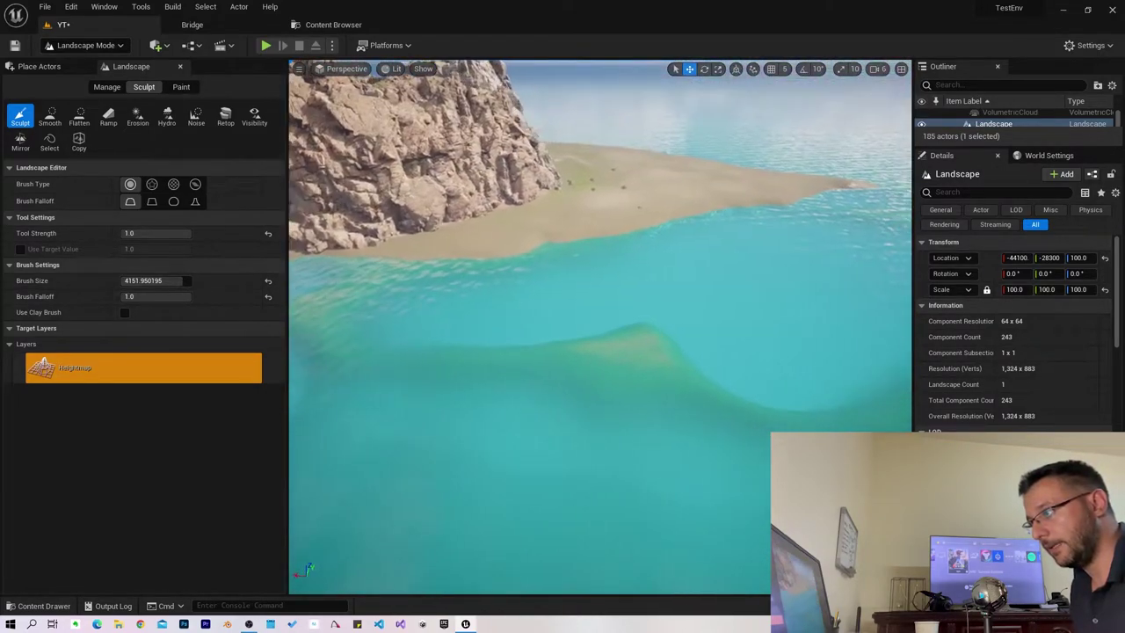
pyautogui.moveTo(659, 288); pyautogui.dragTo(661, 289, button='right')
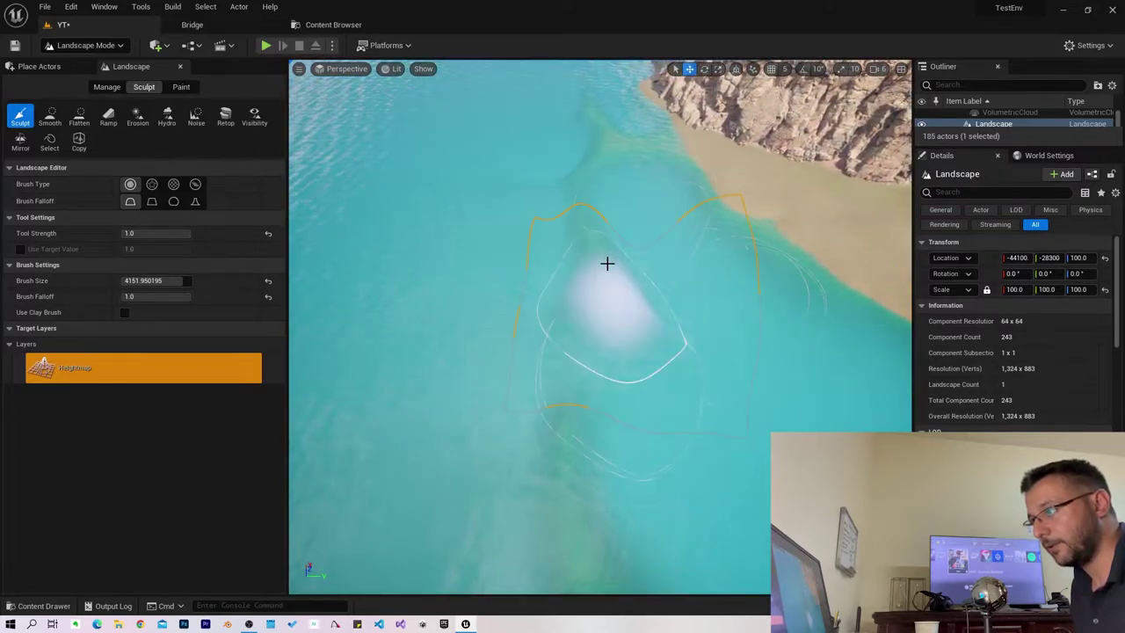
pyautogui.moveTo(565, 442); pyautogui.dragTo(495, 409, button='right')
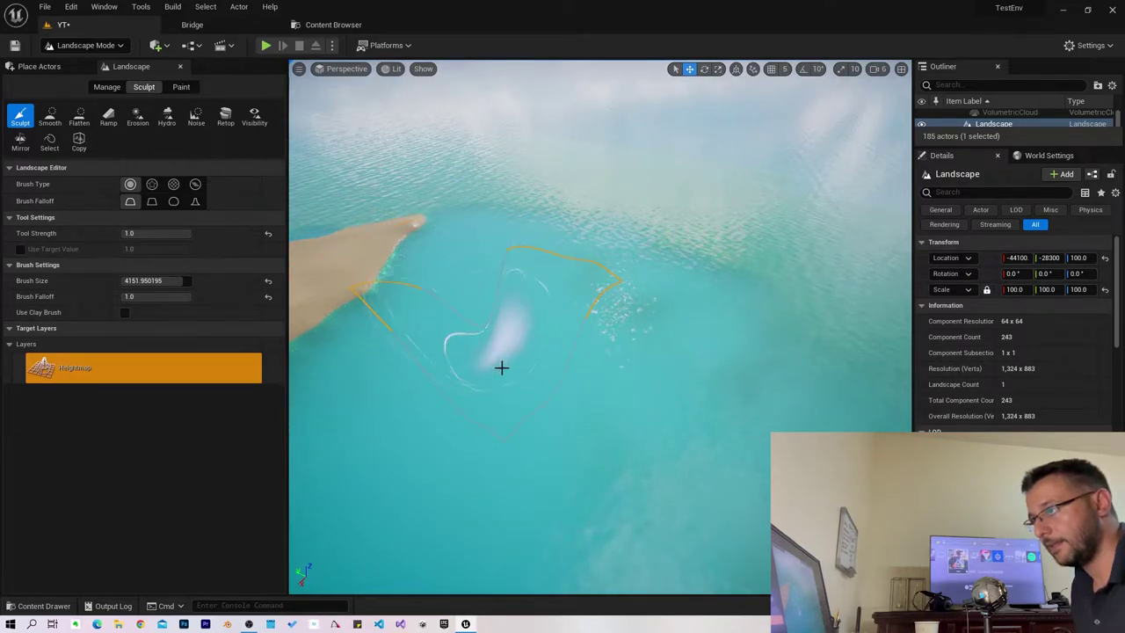
pyautogui.moveTo(693, 433); pyautogui.dragTo(633, 387, button='right')
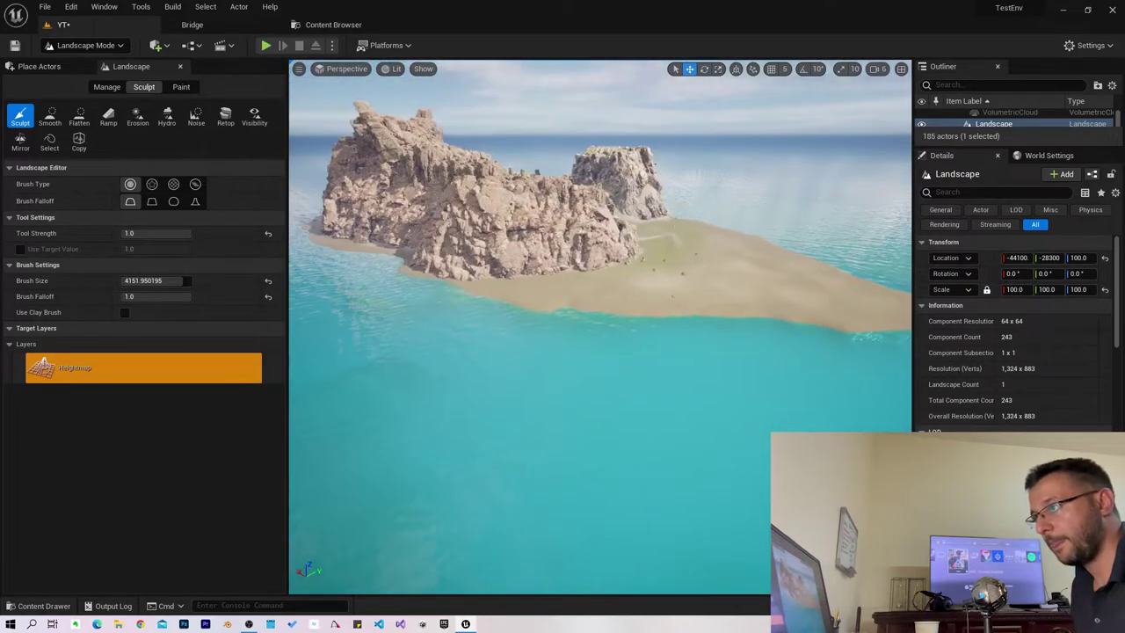
pyautogui.press('Escape')
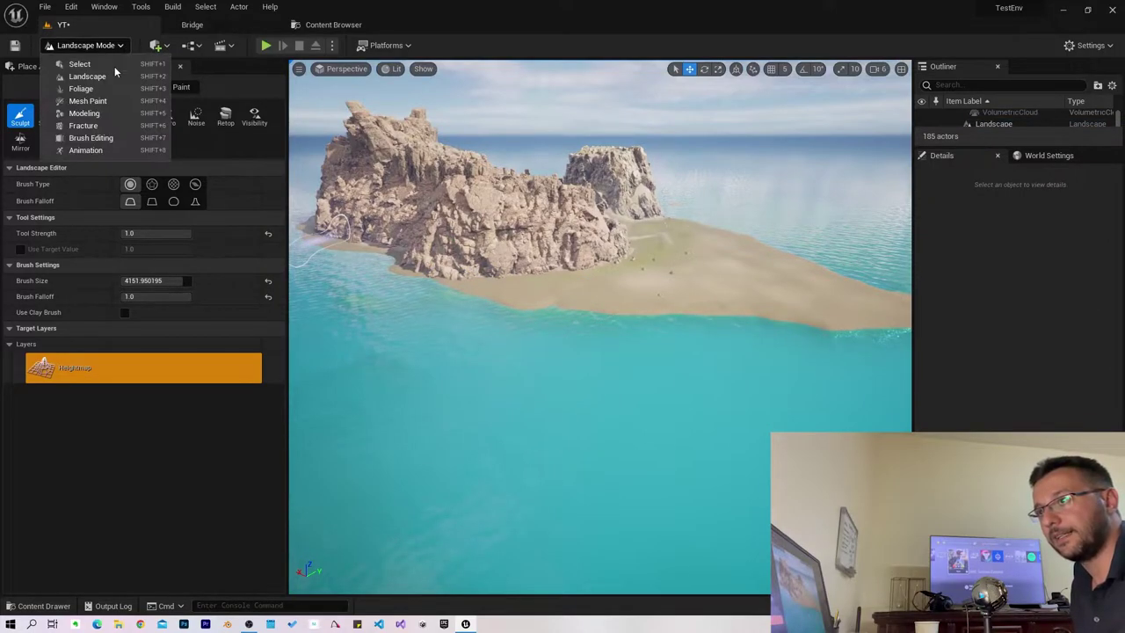
# Select WaterBodyCustom and sink it to Z -11645, below the terrain.
pyautogui.click(115, 66)
pyautogui.click(703, 276)
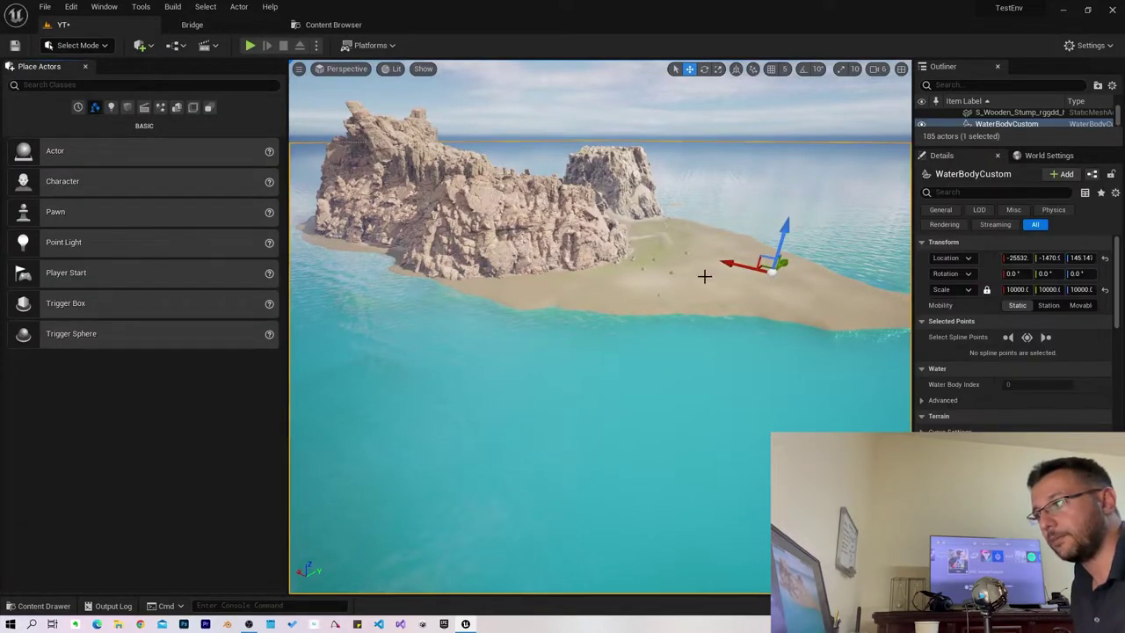
pyautogui.moveTo(784, 231); pyautogui.dragTo(787, 267)
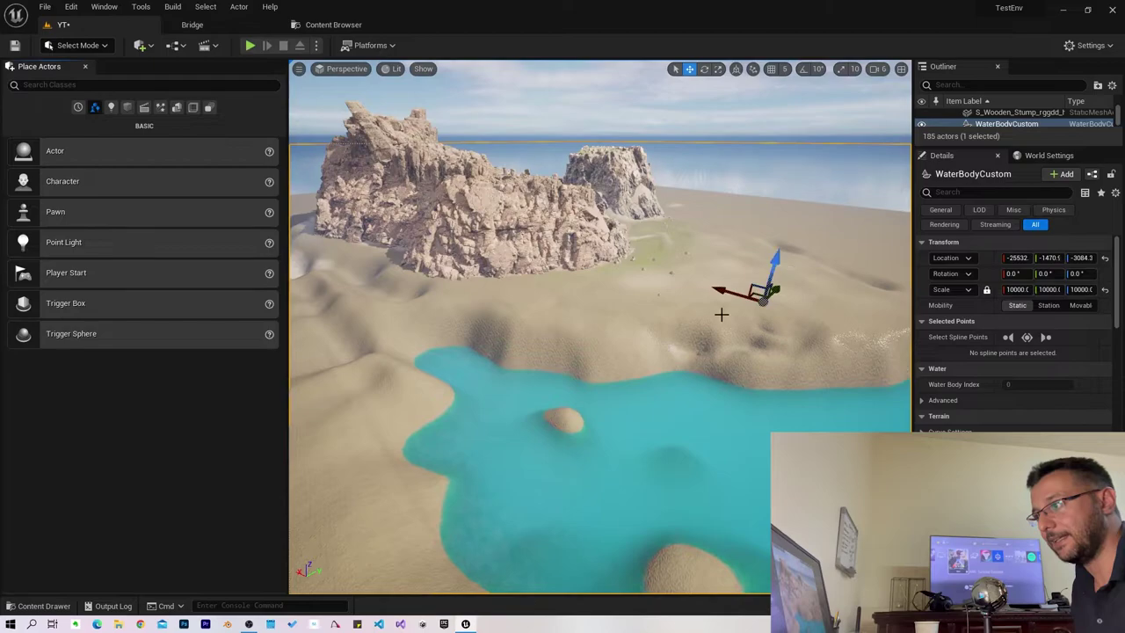
pyautogui.moveTo(787, 267)
pyautogui.mouseDown(button='right')
pyautogui.moveTo(668, 290)
pyautogui.moveTo(199, 287)
pyautogui.moveTo(490, 493)
pyautogui.mouseUp(button='right')
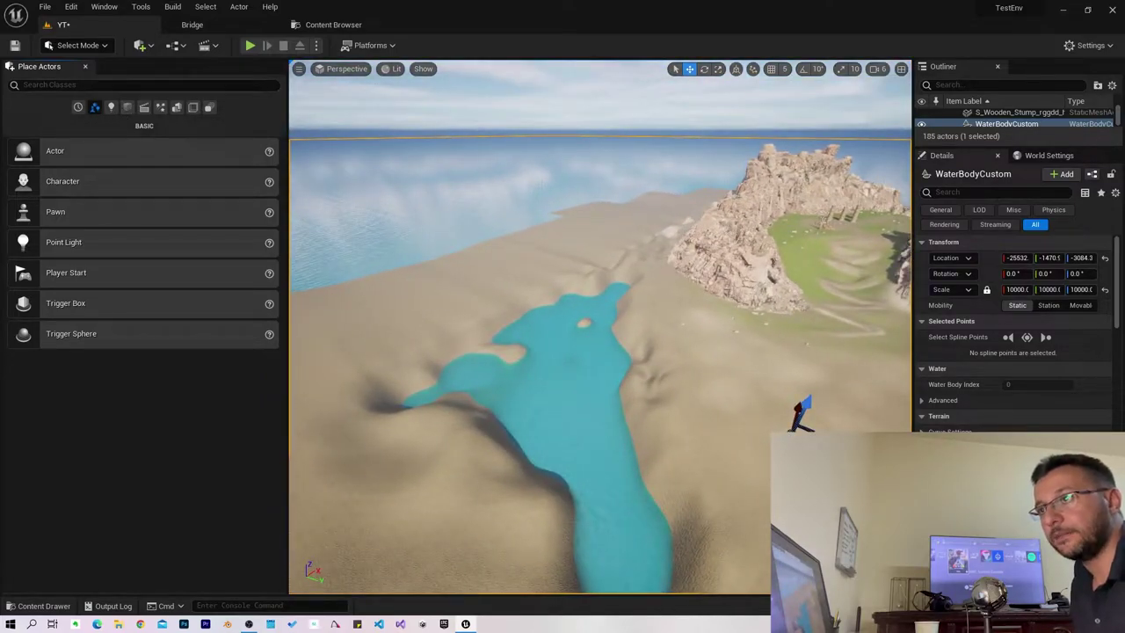
pyautogui.moveTo(805, 404); pyautogui.dragTo(765, 482)
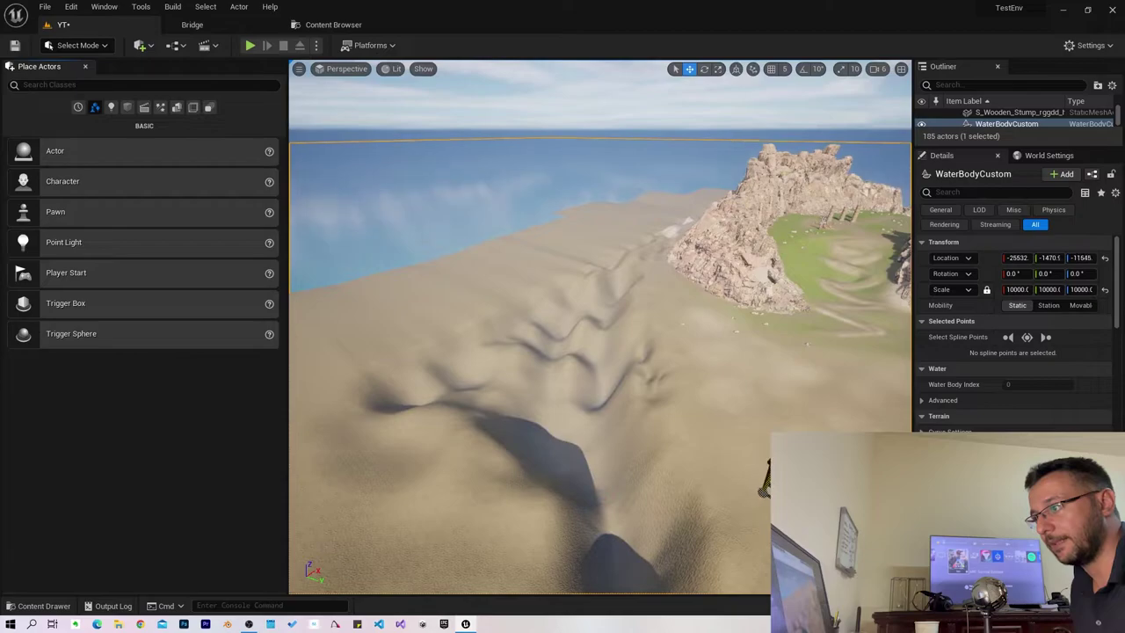
# Switch to the Flatten sculpt tool and lower the raised plateau edge near the water.
pyautogui.click(105, 48)
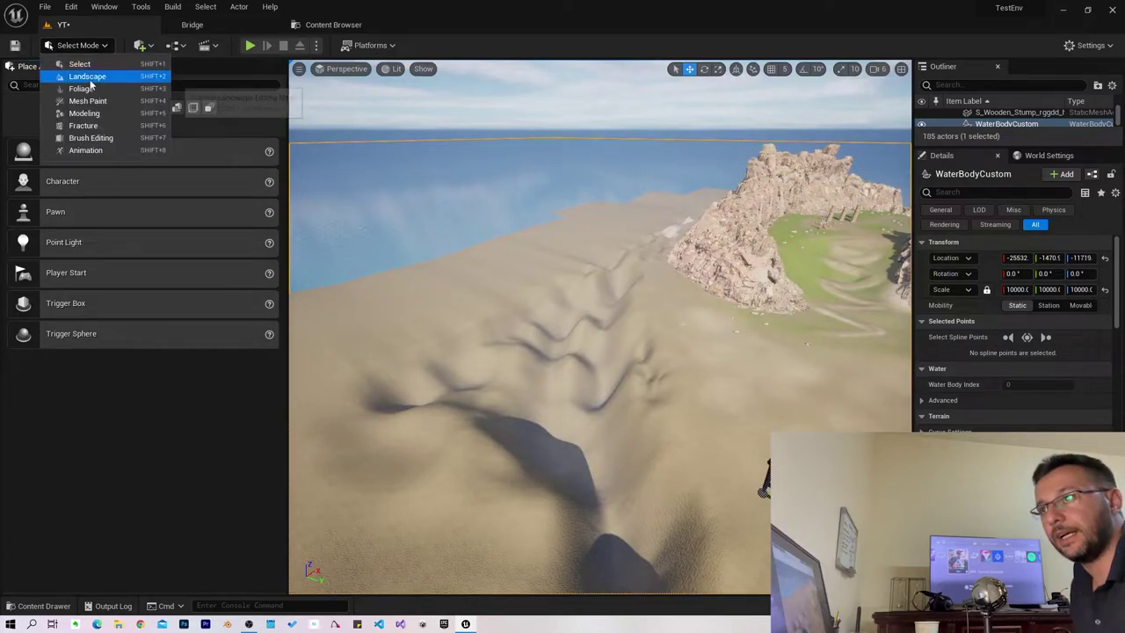
pyautogui.click(90, 76)
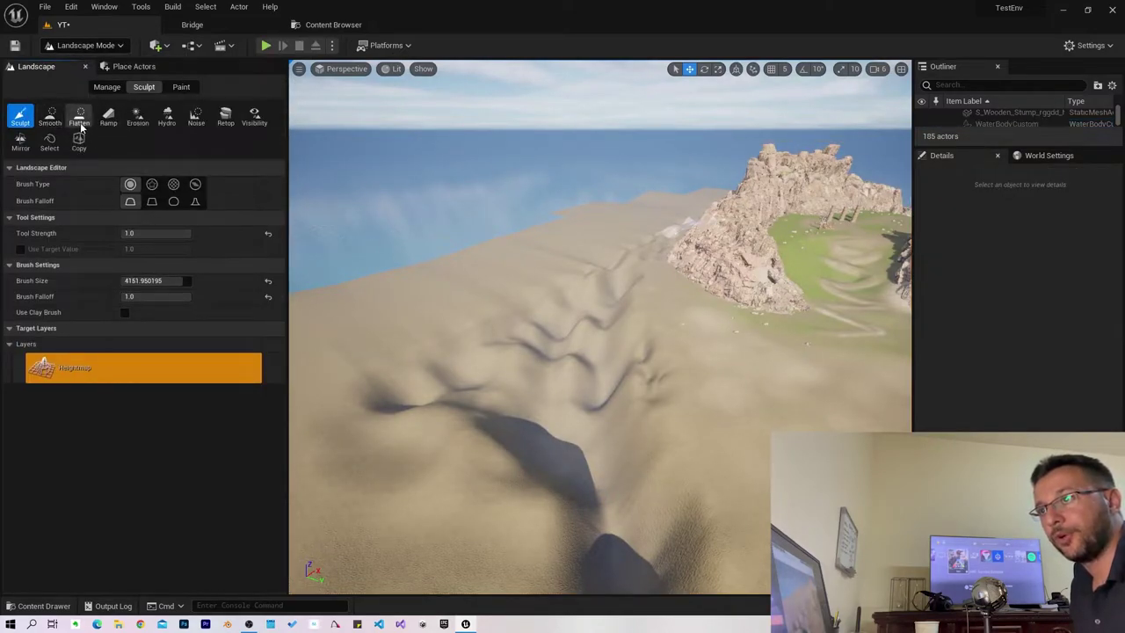
pyautogui.click(80, 119)
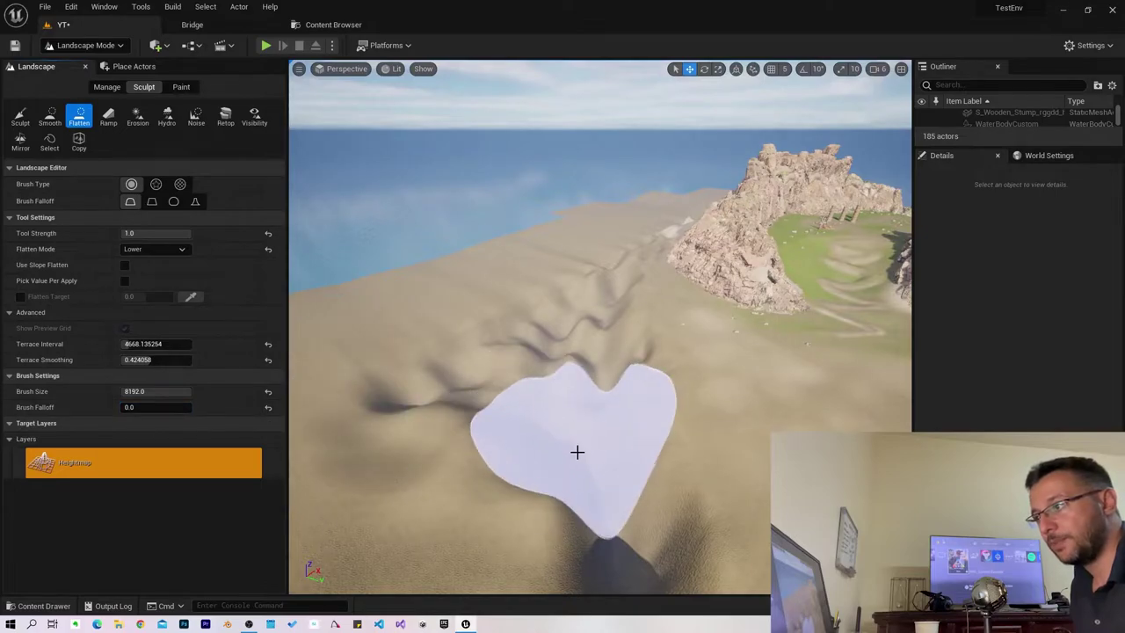
pyautogui.moveTo(577, 457)
pyautogui.mouseDown()
pyautogui.moveTo(435, 300)
pyautogui.moveTo(330, 332)
pyautogui.mouseUp()
pyautogui.moveTo(439, 326); pyautogui.dragTo(672, 280, button='right')
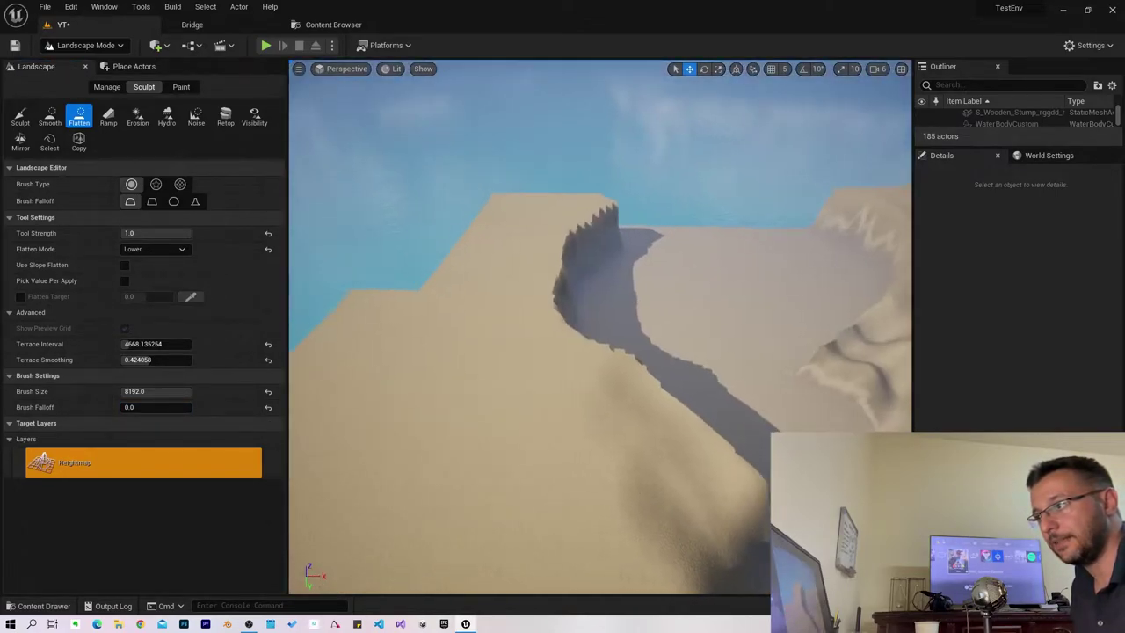
pyautogui.moveTo(603, 266); pyautogui.dragTo(477, 538)
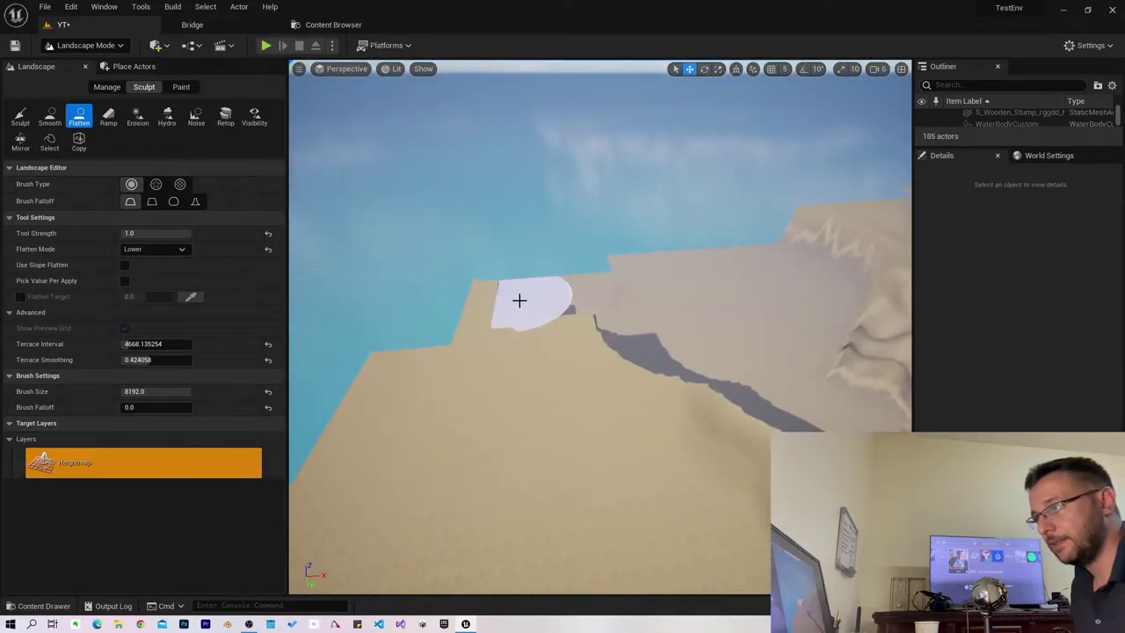
pyautogui.moveTo(477, 538)
pyautogui.mouseDown(button='right')
pyautogui.moveTo(610, 395)
pyautogui.moveTo(465, 382)
pyautogui.moveTo(628, 466)
pyautogui.mouseUp(button='right')
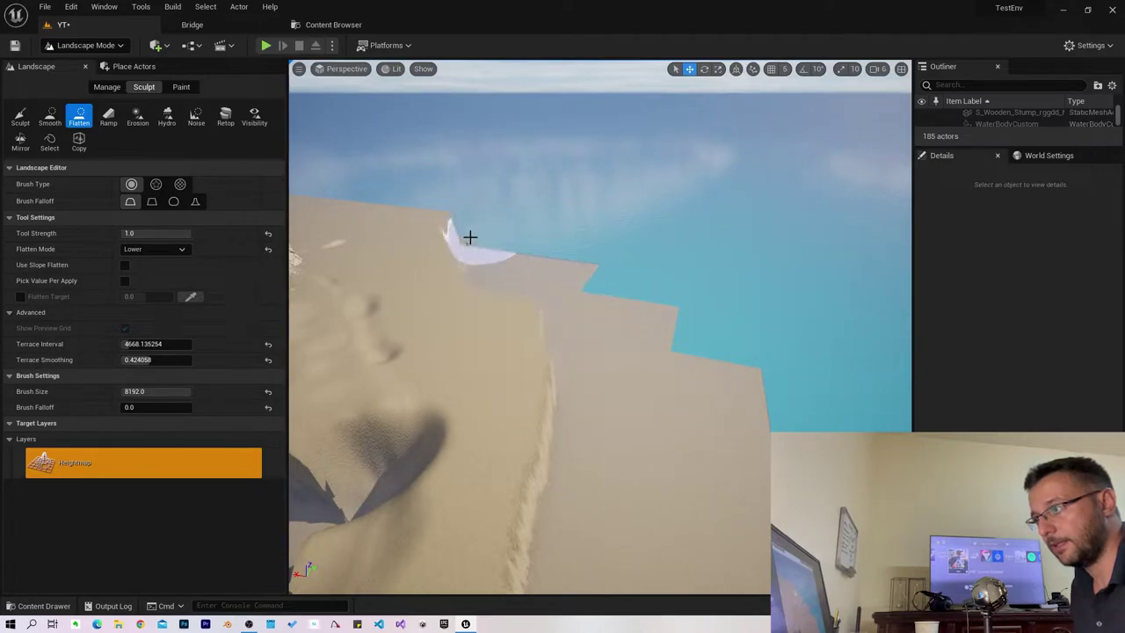
# Flatten swaths across the sandy plateau and along the cliff edge into a level shelf.
pyautogui.moveTo(471, 237); pyautogui.dragTo(474, 410, button='right')
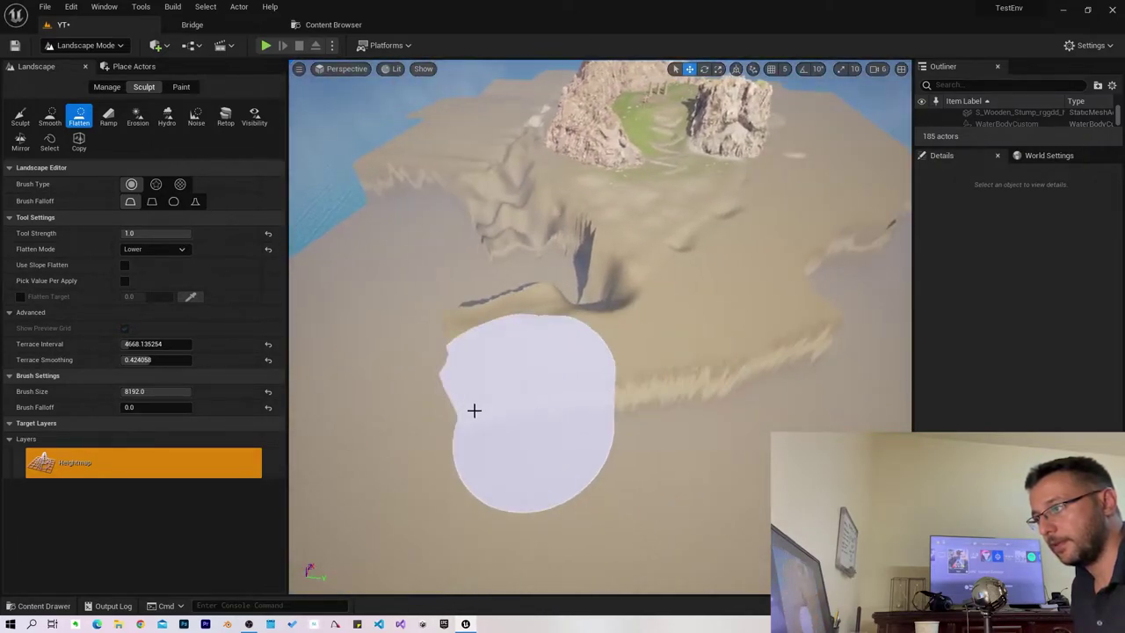
pyautogui.moveTo(473, 411); pyautogui.dragTo(773, 391)
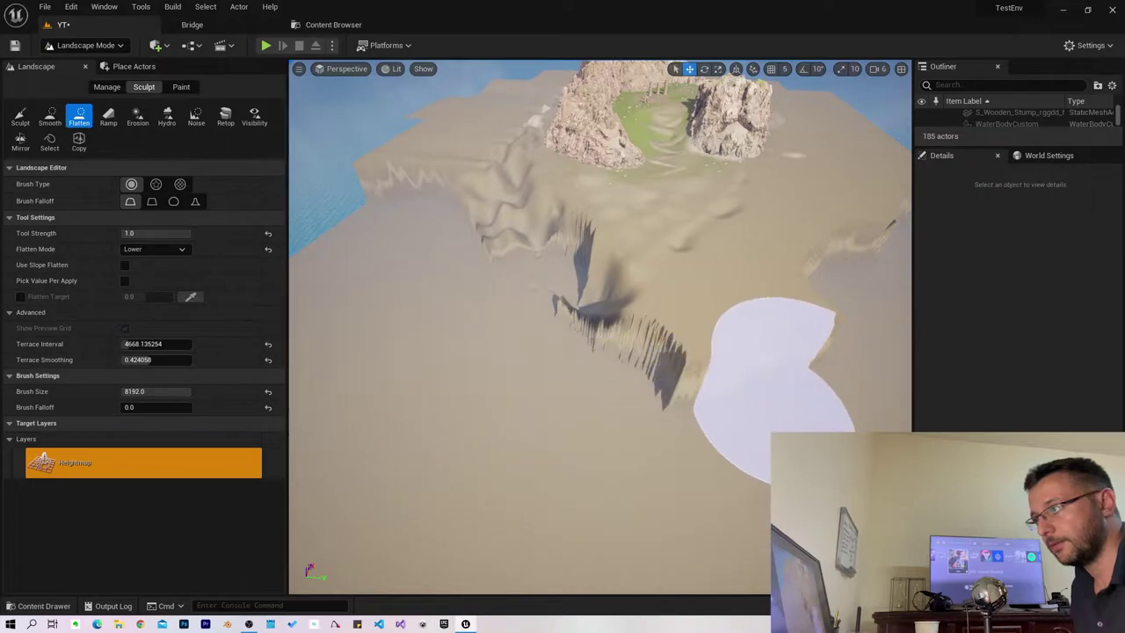
pyautogui.moveTo(774, 391); pyautogui.dragTo(545, 502, button='right')
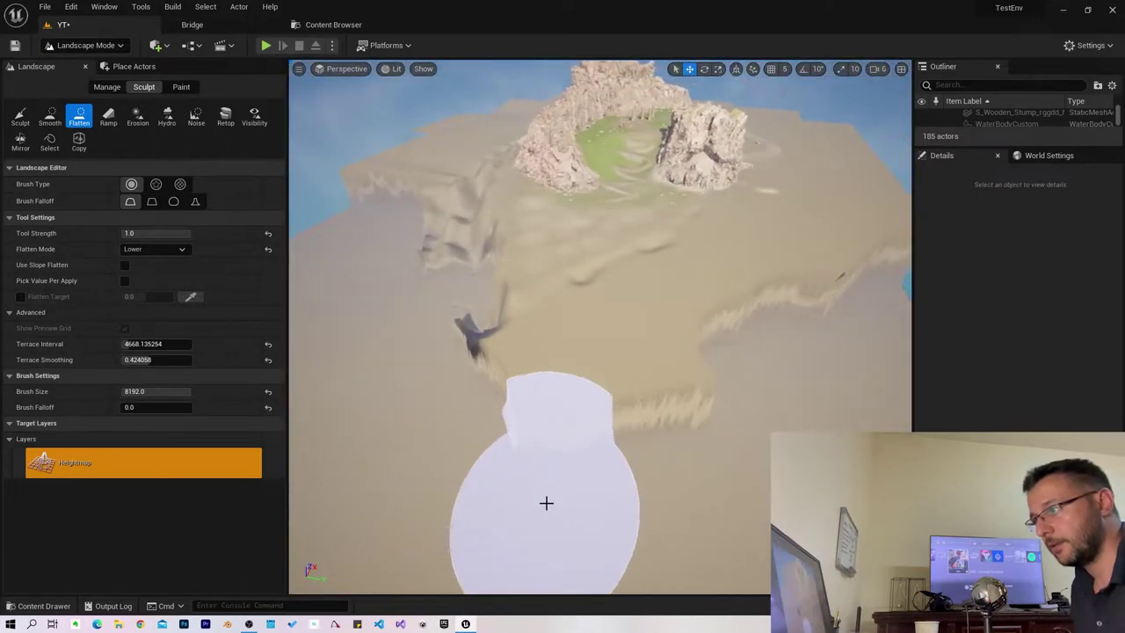
pyautogui.moveTo(546, 503); pyautogui.dragTo(872, 262)
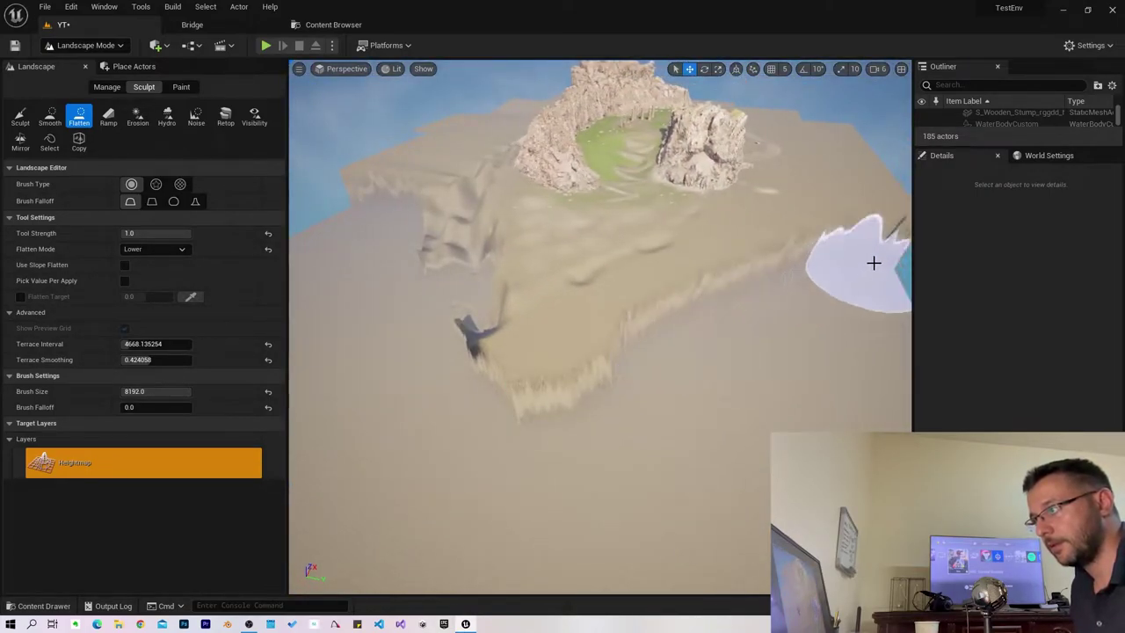
pyautogui.moveTo(873, 263)
pyautogui.mouseDown(button='right')
pyautogui.moveTo(667, 290)
pyautogui.moveTo(726, 394)
pyautogui.mouseUp(button='right')
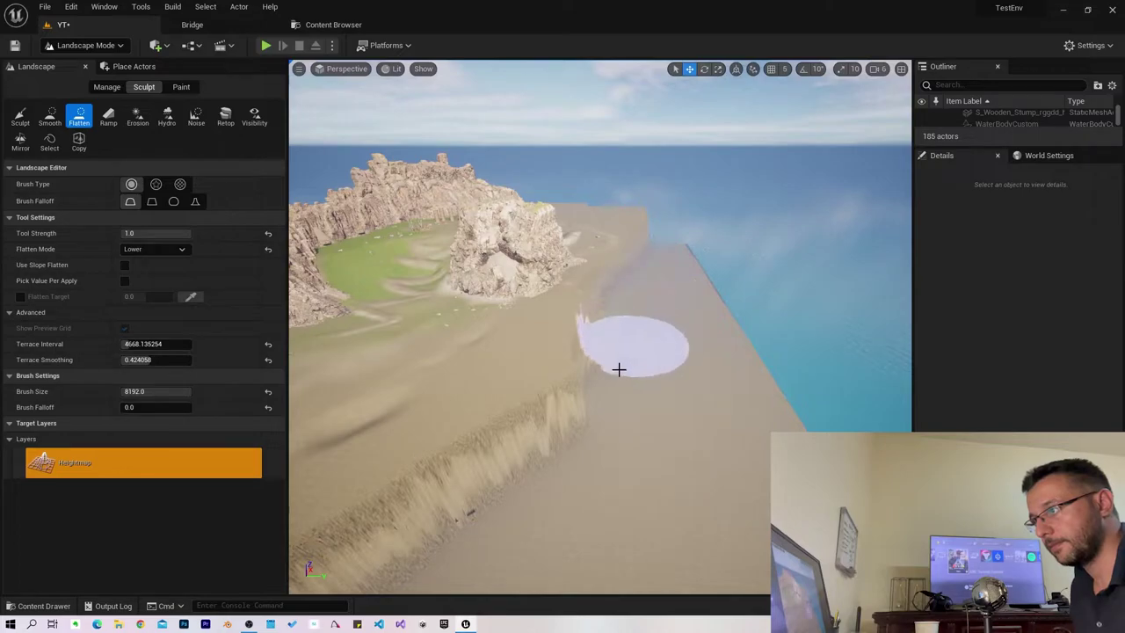
pyautogui.moveTo(618, 369); pyautogui.dragTo(642, 411)
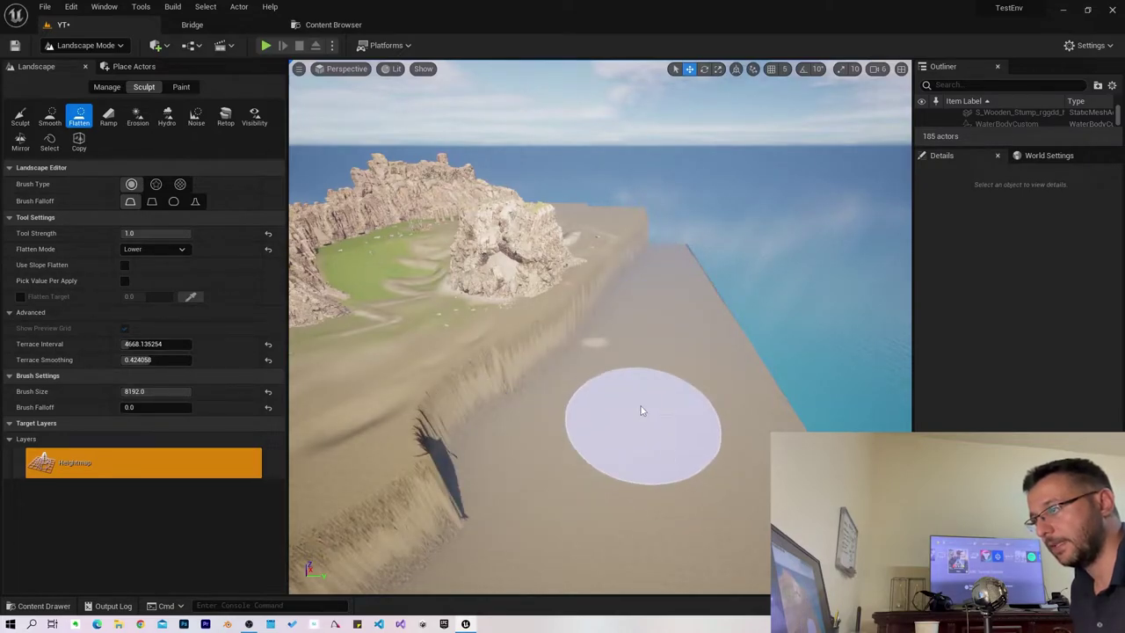
pyautogui.moveTo(642, 410)
pyautogui.mouseDown(button='right')
pyautogui.moveTo(615, 349)
pyautogui.moveTo(773, 361)
pyautogui.moveTo(743, 301)
pyautogui.mouseUp(button='right')
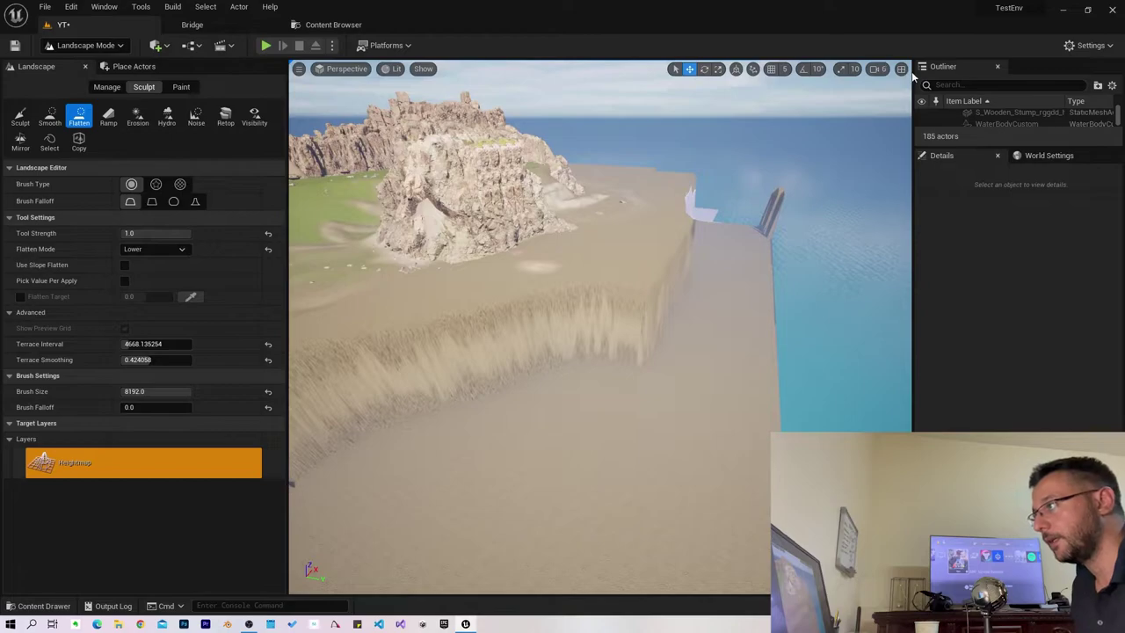
# Flatten the staked cliff edge outward, lowering it into a trench.
pyautogui.moveTo(791, 264)
pyautogui.mouseDown(button='right')
pyautogui.moveTo(774, 290)
pyautogui.moveTo(616, 236)
pyautogui.moveTo(369, 322)
pyautogui.mouseUp(button='right')
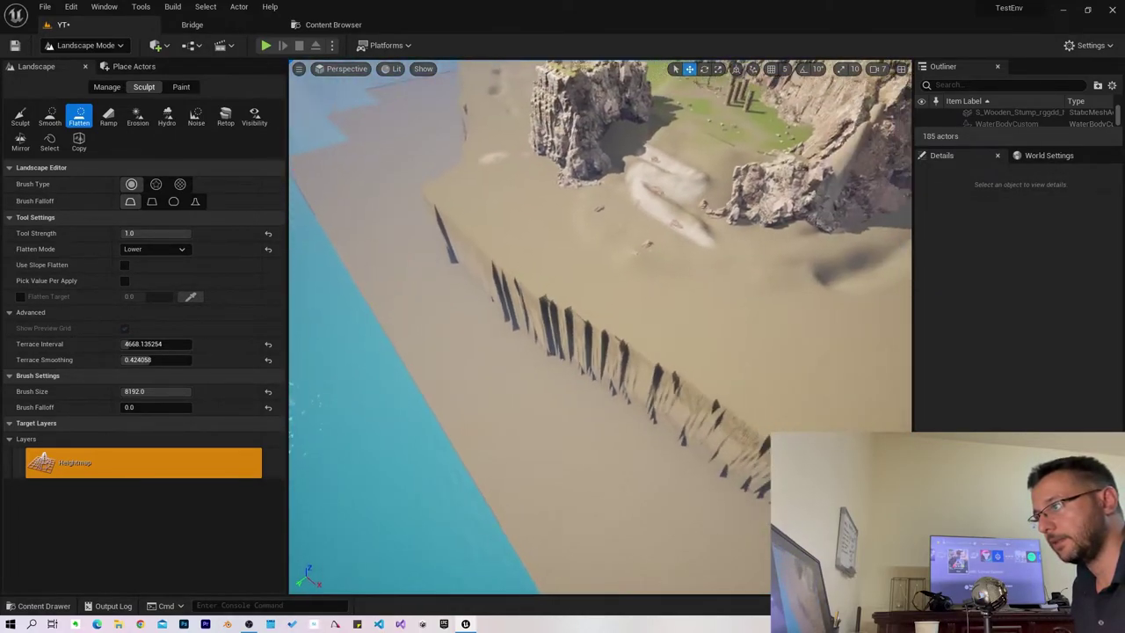
pyautogui.moveTo(402, 271); pyautogui.dragTo(714, 413)
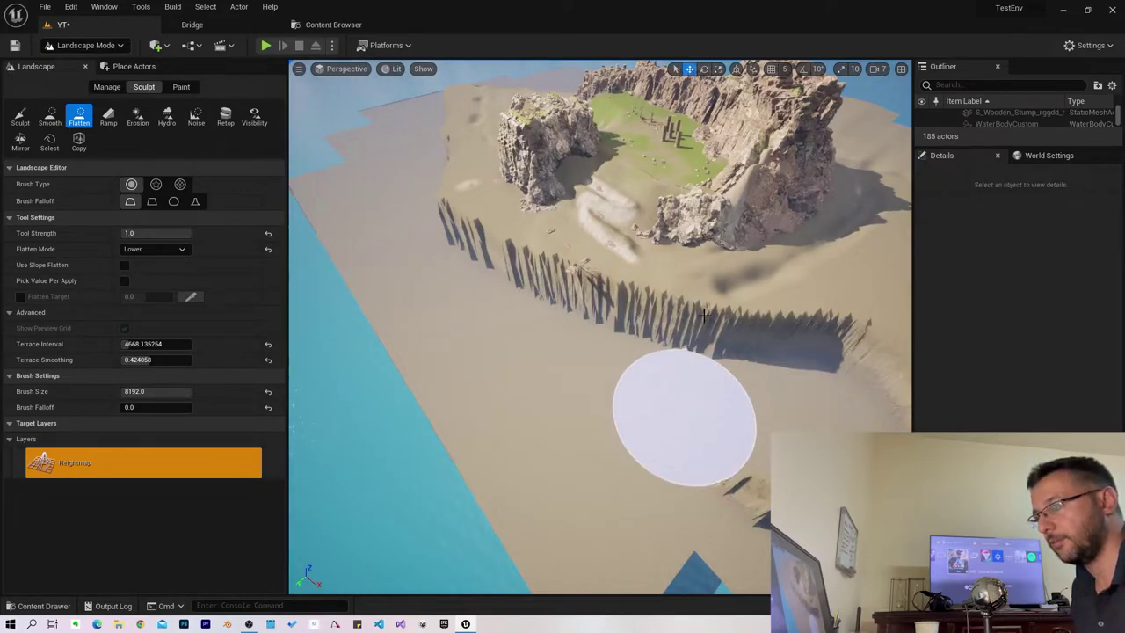
pyautogui.moveTo(504, 256); pyautogui.dragTo(429, 290)
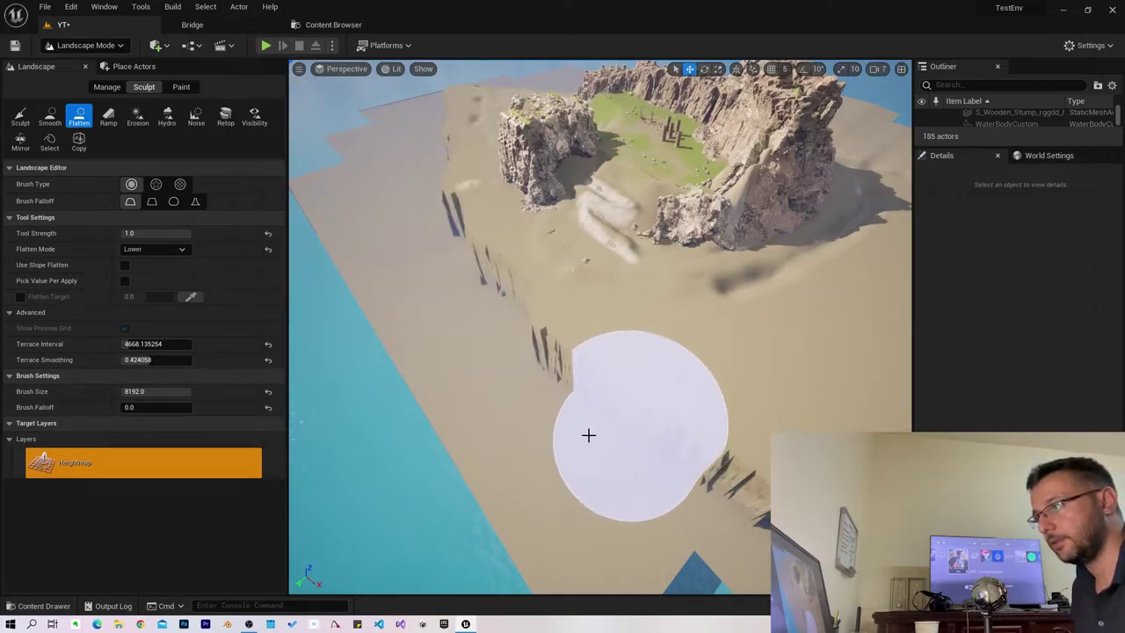
pyautogui.moveTo(491, 380); pyautogui.dragTo(747, 453)
pyautogui.moveTo(747, 453)
pyautogui.mouseDown(button='right')
pyautogui.moveTo(615, 452)
pyautogui.moveTo(607, 421)
pyautogui.mouseUp(button='right')
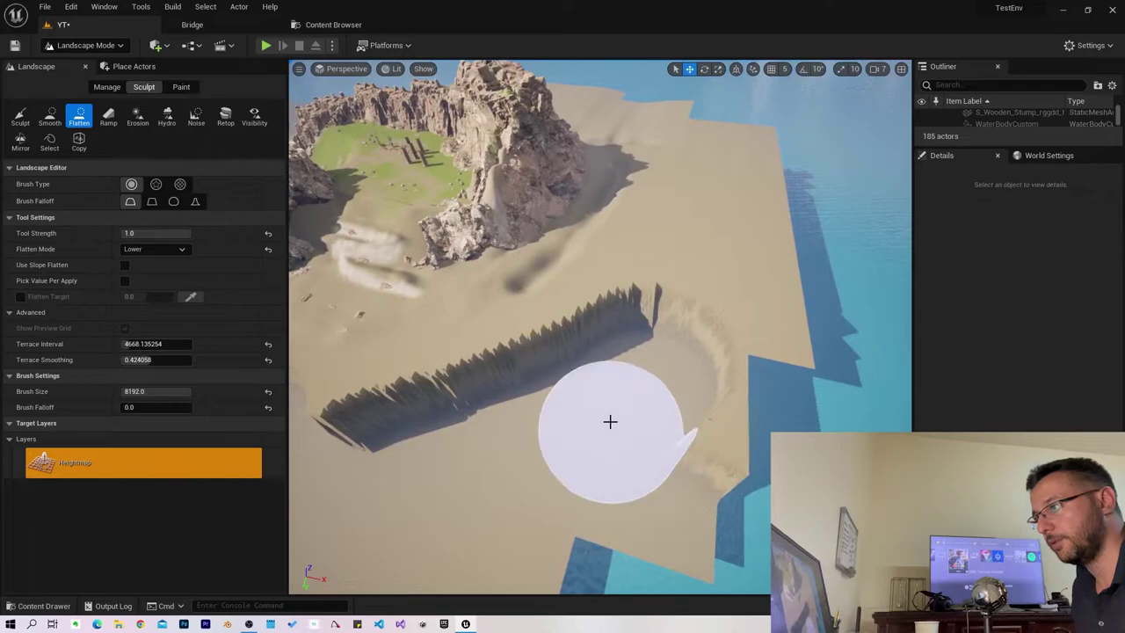
pyautogui.moveTo(607, 422); pyautogui.dragTo(639, 301)
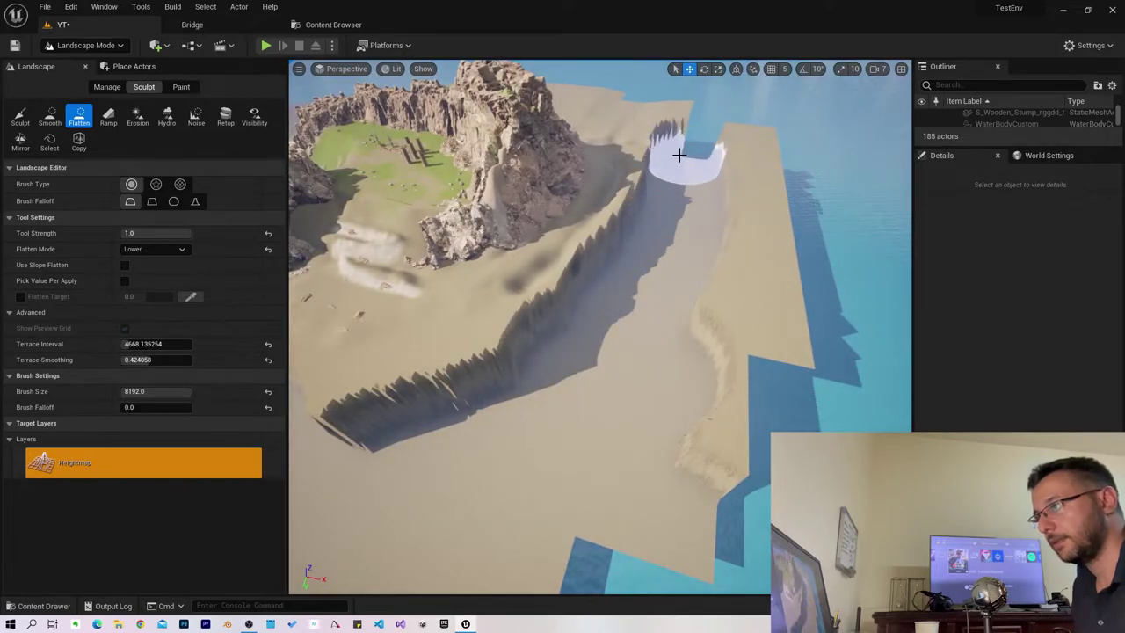
# Lower the plateau's right edge and carve a lowered strip through the ridge toward the water.
pyautogui.moveTo(766, 162); pyautogui.dragTo(762, 171)
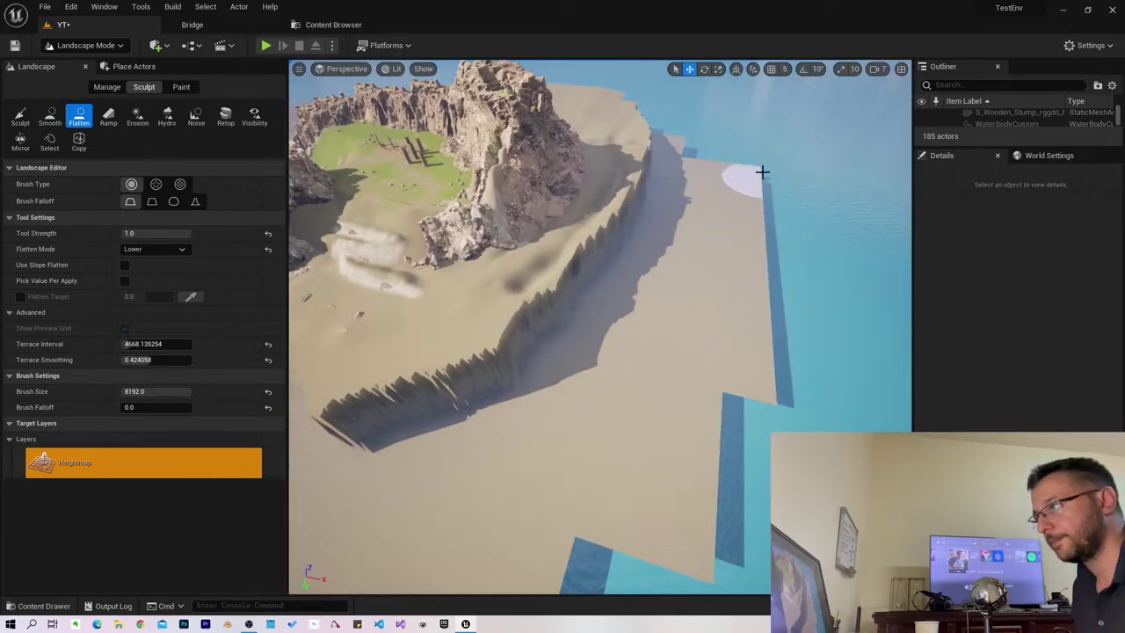
pyautogui.moveTo(708, 273); pyautogui.dragTo(616, 290, button='right')
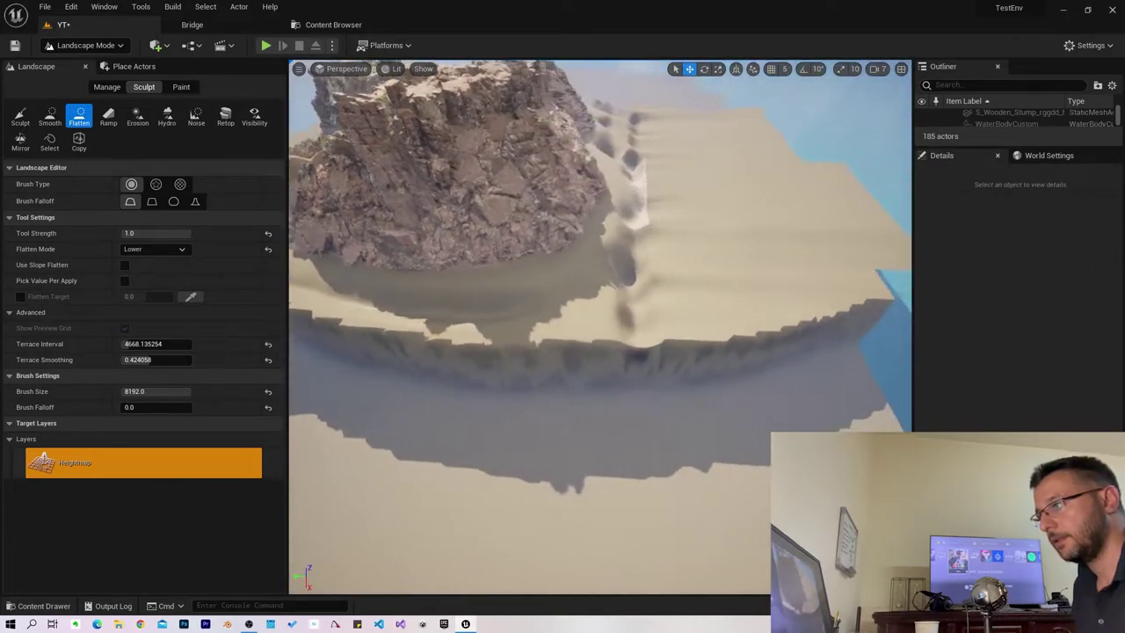
pyautogui.moveTo(690, 407); pyautogui.dragTo(690, 407, button='right')
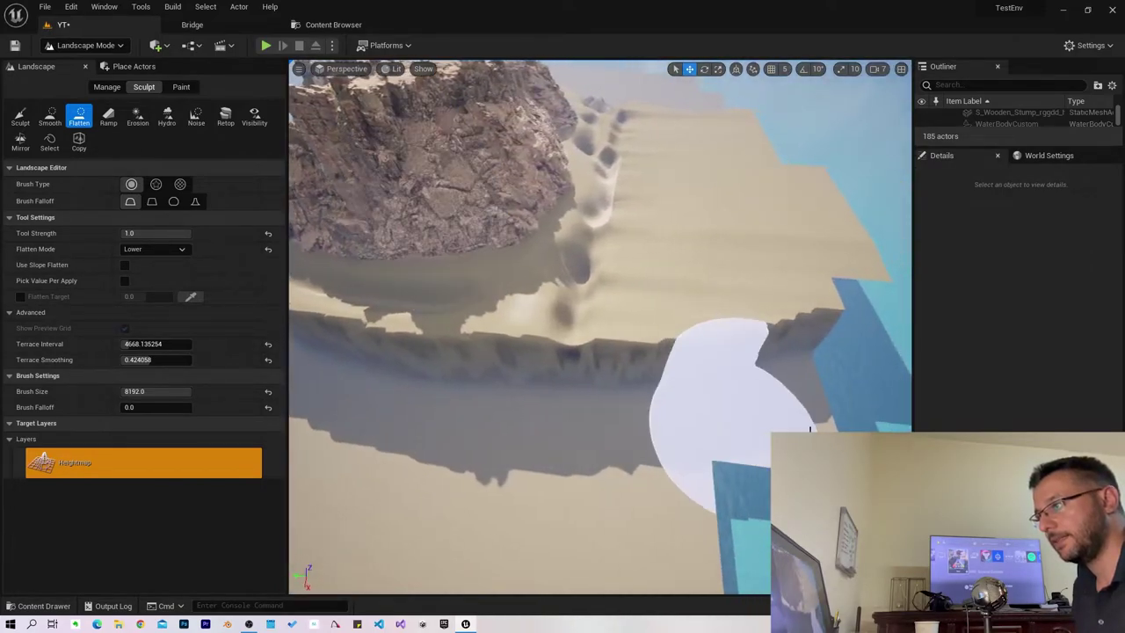
pyautogui.moveTo(690, 407); pyautogui.dragTo(687, 167)
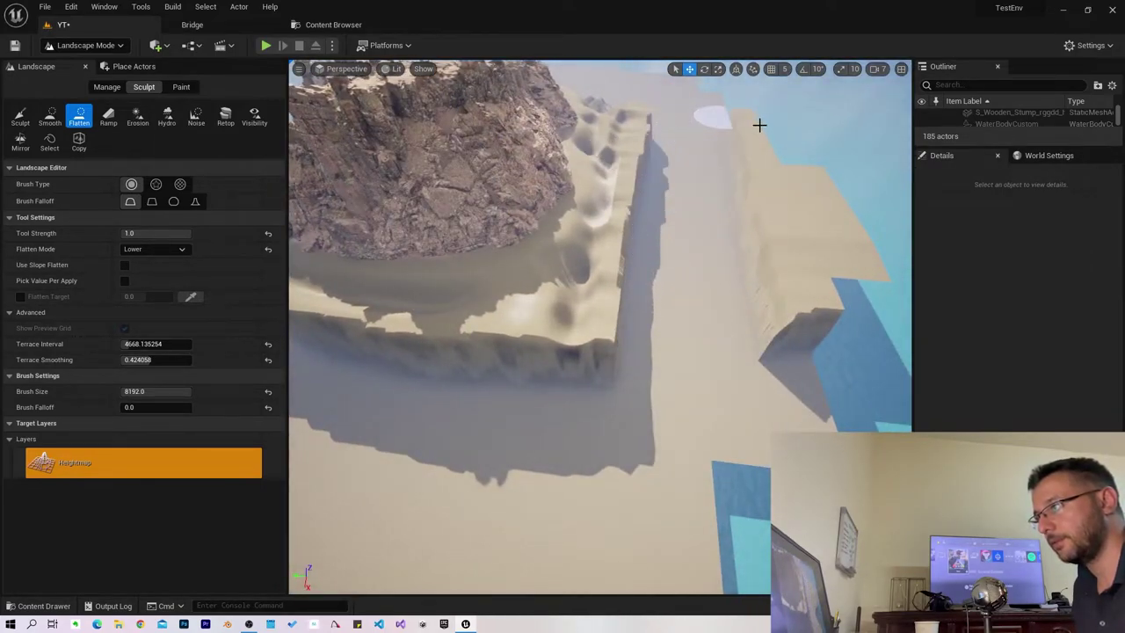
pyautogui.moveTo(759, 126); pyautogui.dragTo(797, 291)
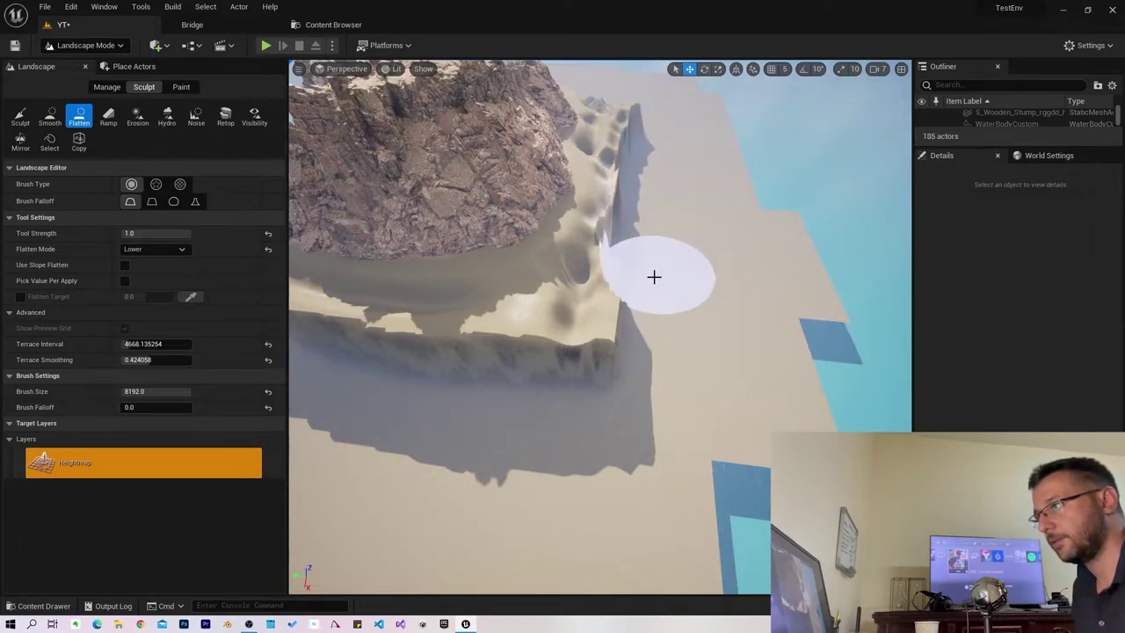
pyautogui.moveTo(654, 277); pyautogui.dragTo(635, 362)
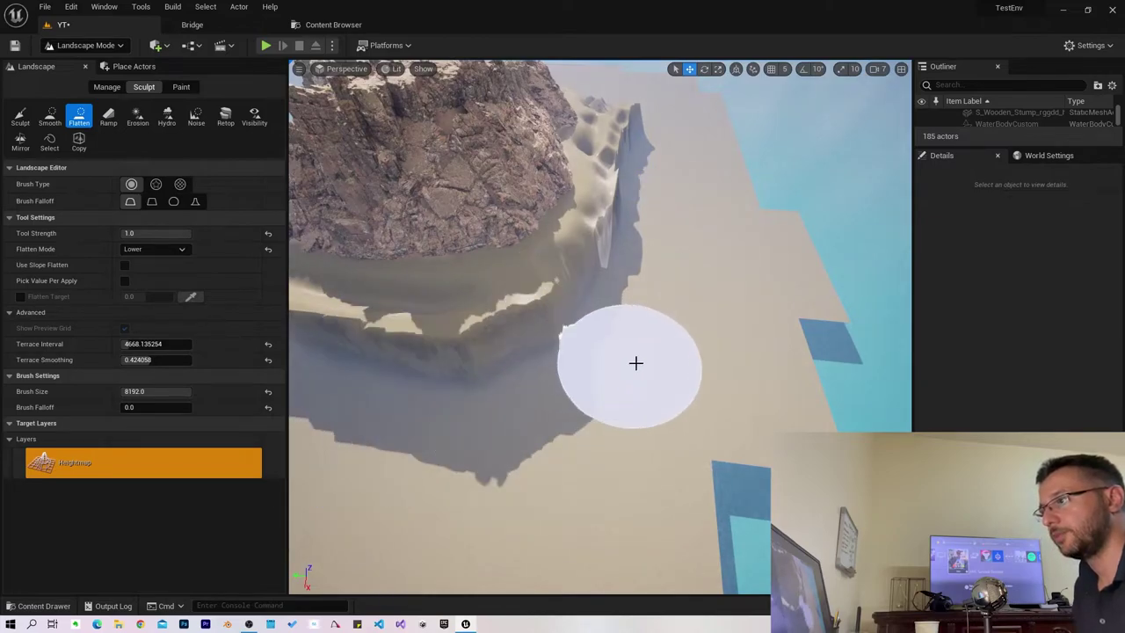
pyautogui.moveTo(636, 362); pyautogui.dragTo(148, 302, button='right')
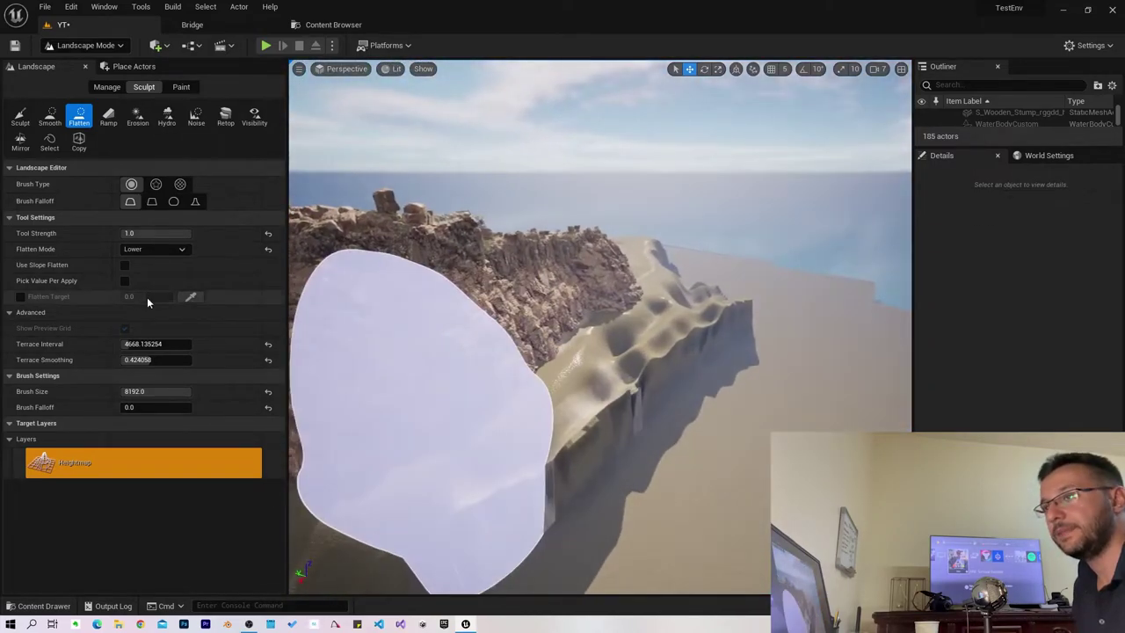
# Use the Smooth tool on the sand slope below the cliffs and near the rock arch.
pyautogui.click(50, 116)
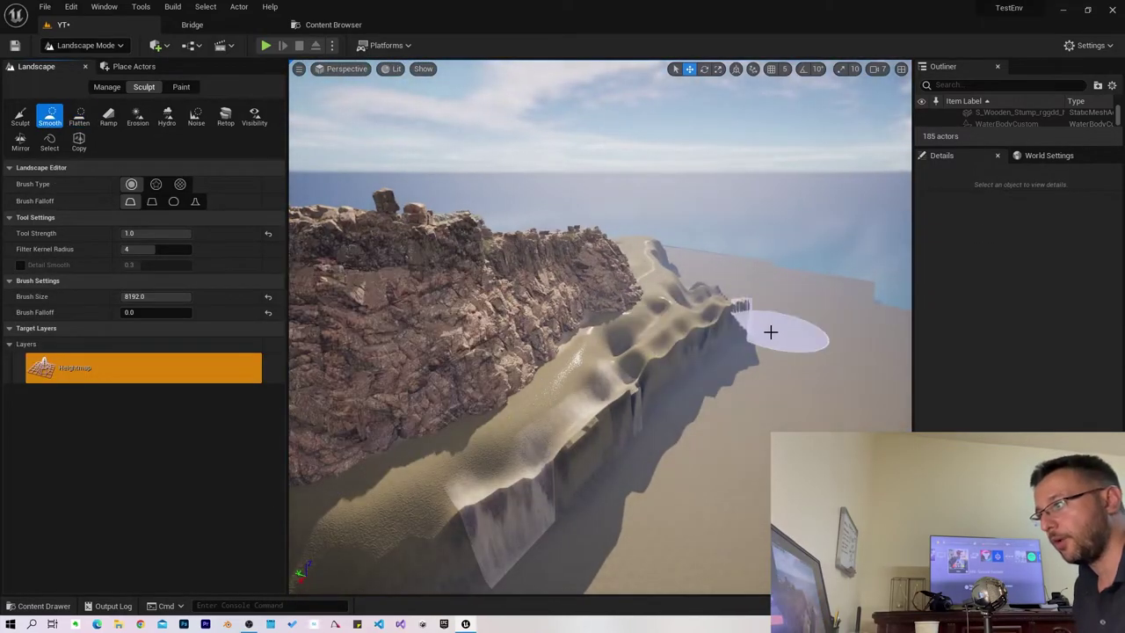
pyautogui.moveTo(507, 580); pyautogui.dragTo(369, 562, button='right')
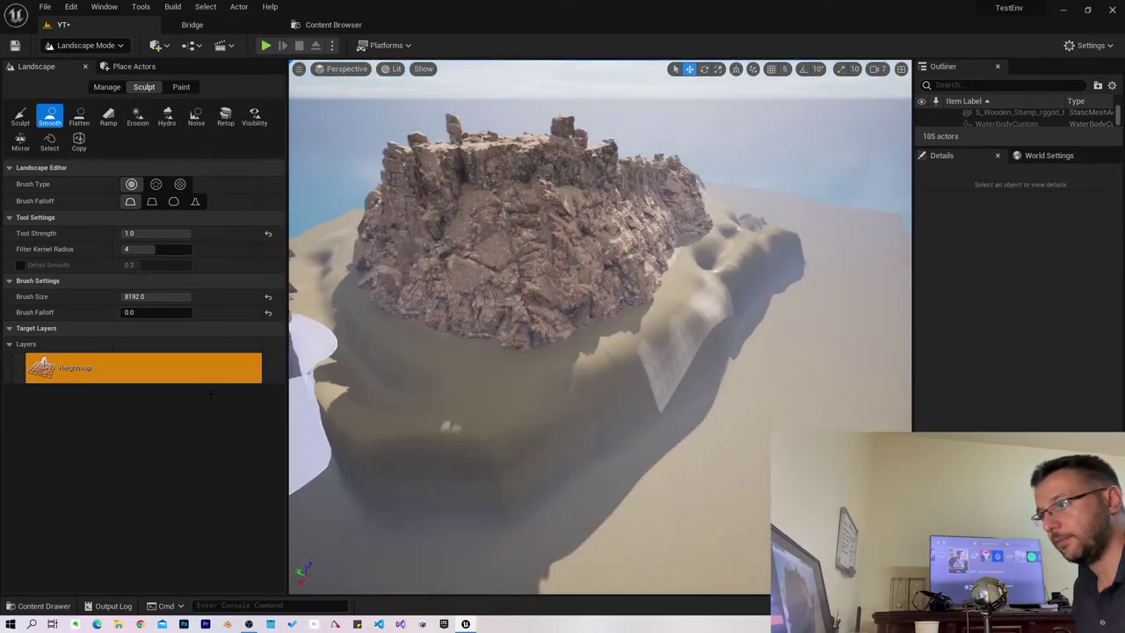
pyautogui.moveTo(449, 427)
pyautogui.mouseDown(button='right')
pyautogui.moveTo(378, 422)
pyautogui.moveTo(595, 430)
pyautogui.mouseUp(button='right')
pyautogui.rightClick(567, 430)
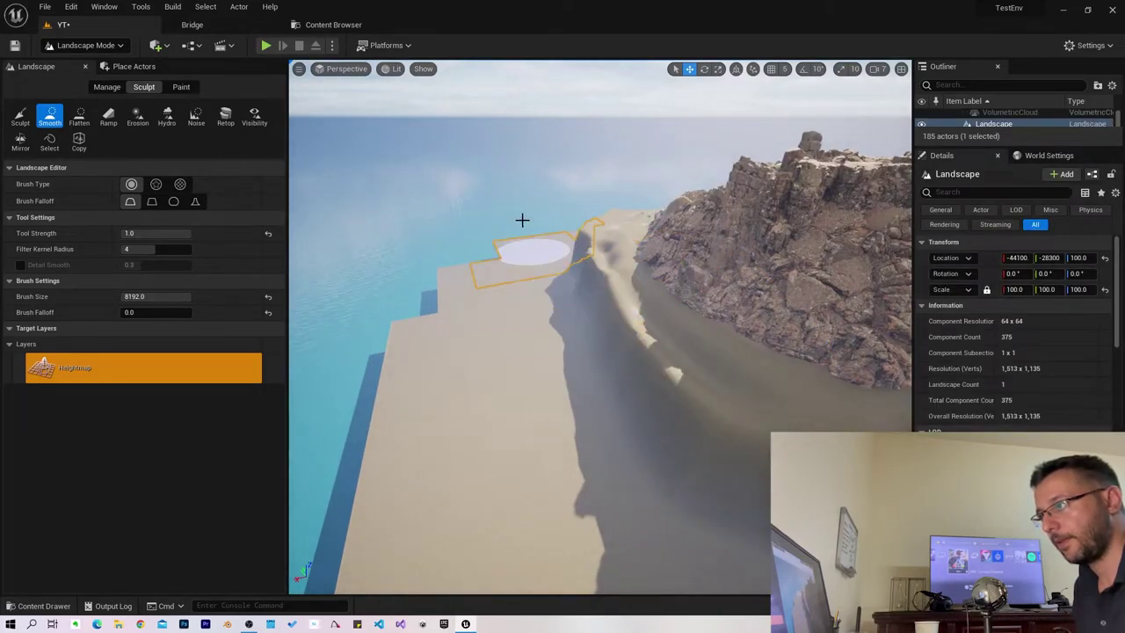
pyautogui.moveTo(522, 220)
pyautogui.mouseDown(button='right')
pyautogui.moveTo(545, 230)
pyautogui.moveTo(578, 407)
pyautogui.mouseUp(button='right')
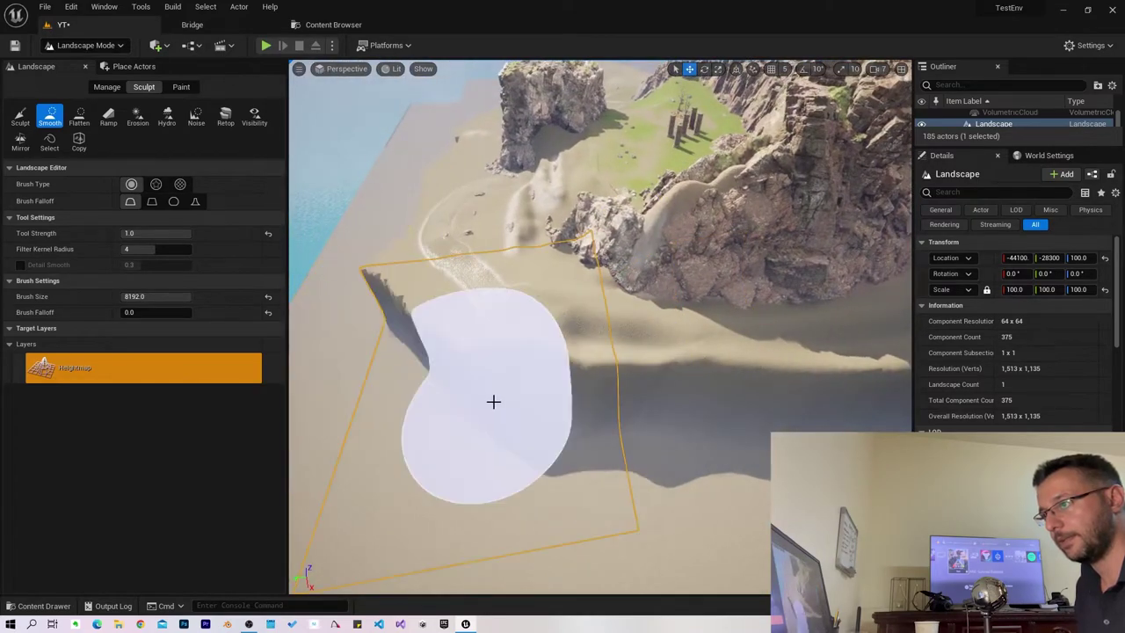
pyautogui.moveTo(493, 401); pyautogui.dragTo(448, 400)
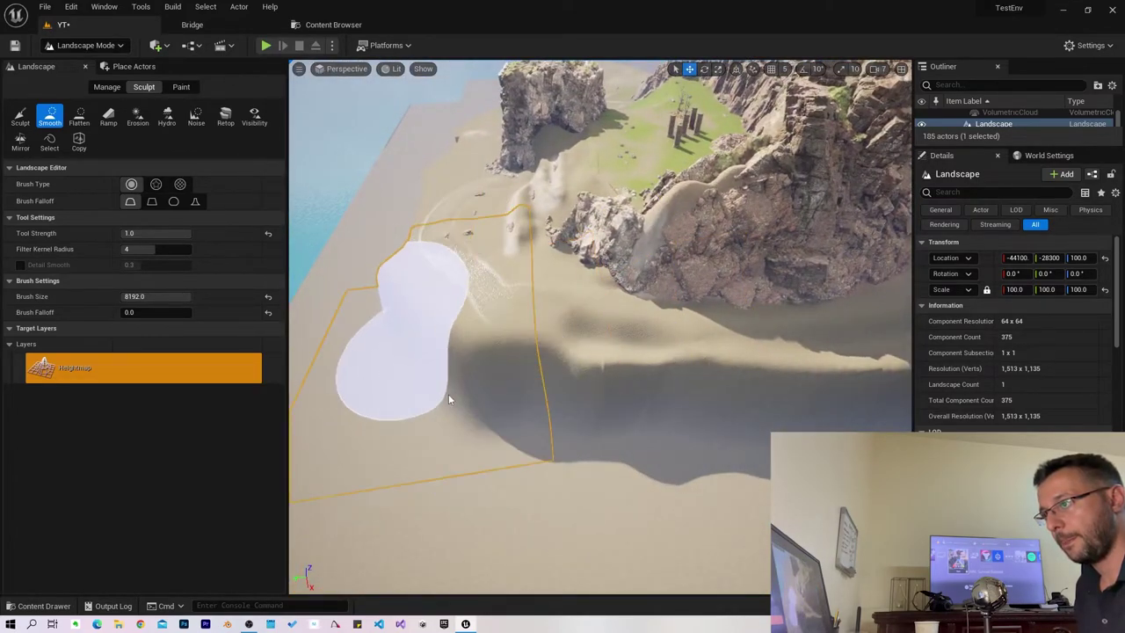
pyautogui.moveTo(384, 367); pyautogui.dragTo(453, 453, button='right')
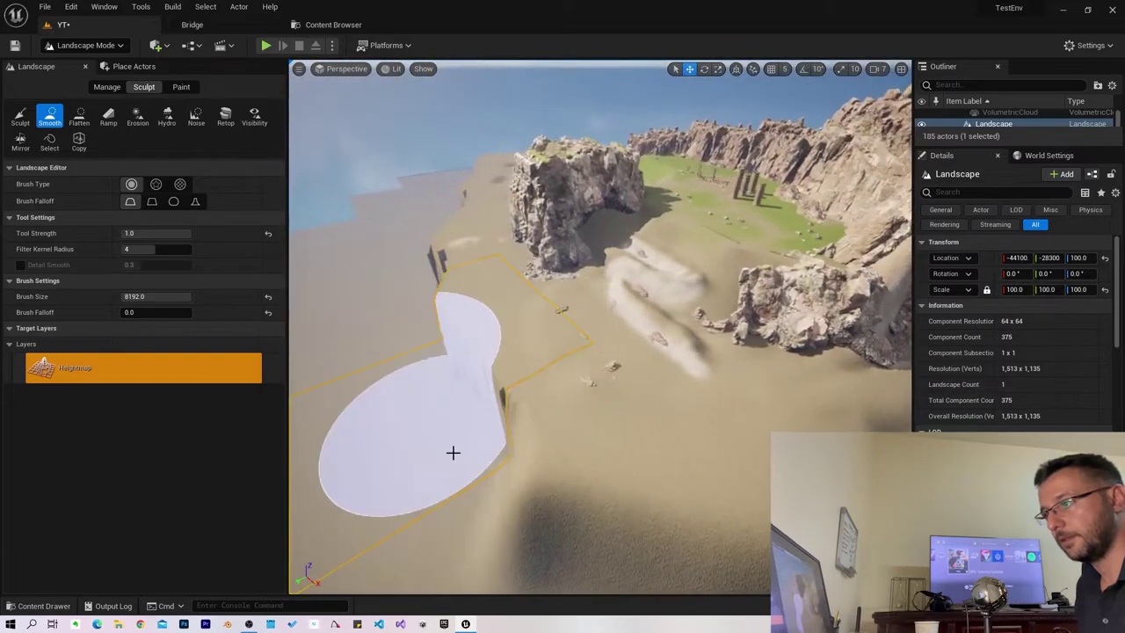
pyautogui.moveTo(453, 452); pyautogui.dragTo(463, 407)
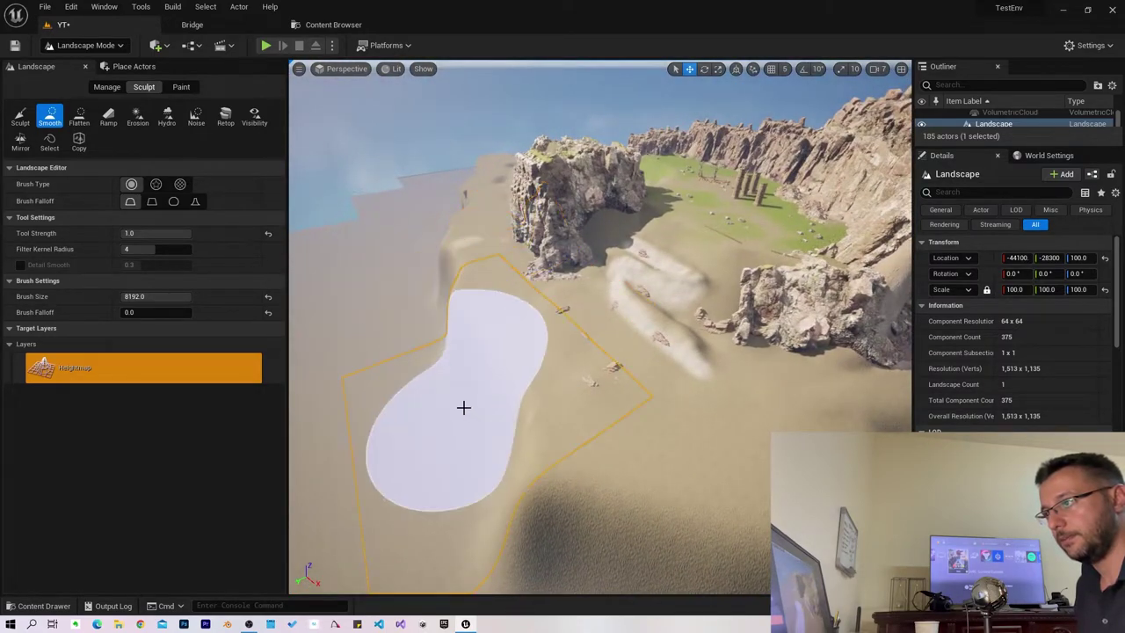
# Smooth the raised plateau edge and the wrinkled ridges and crevice on the slope.
pyautogui.moveTo(463, 407); pyautogui.dragTo(471, 404, button='right')
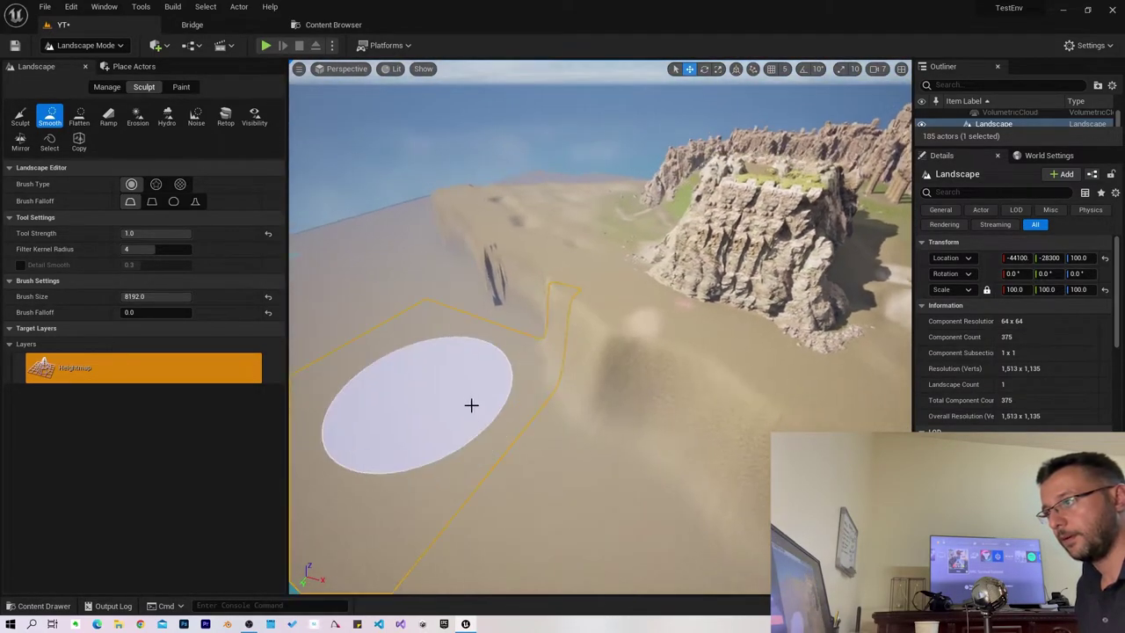
pyautogui.moveTo(471, 404); pyautogui.dragTo(463, 266)
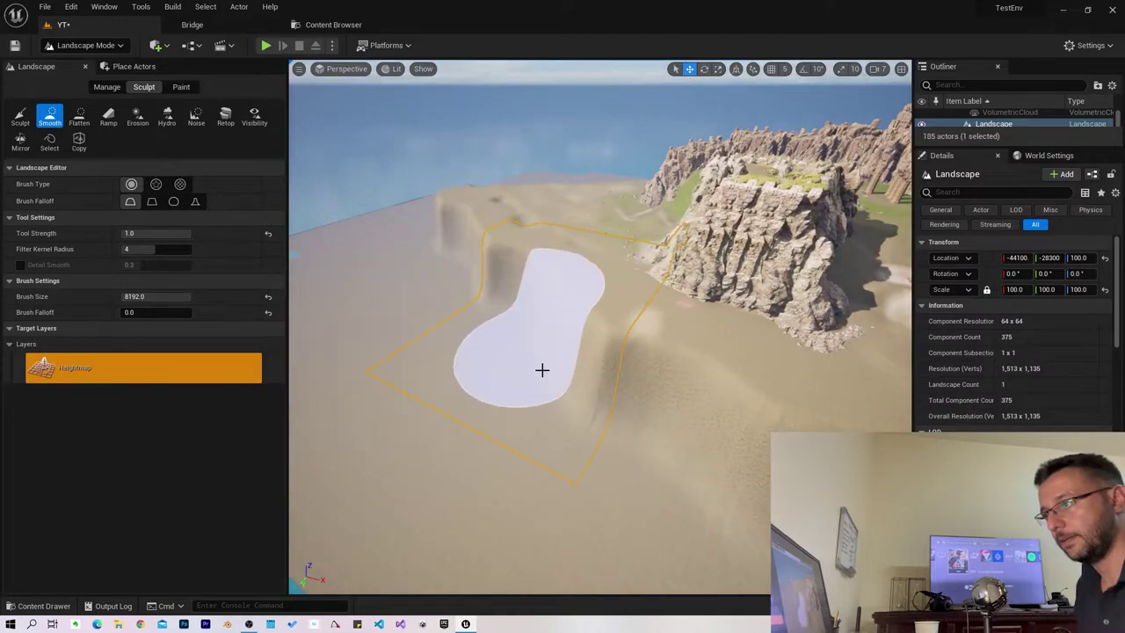
pyautogui.moveTo(437, 209); pyautogui.dragTo(437, 208, button='right')
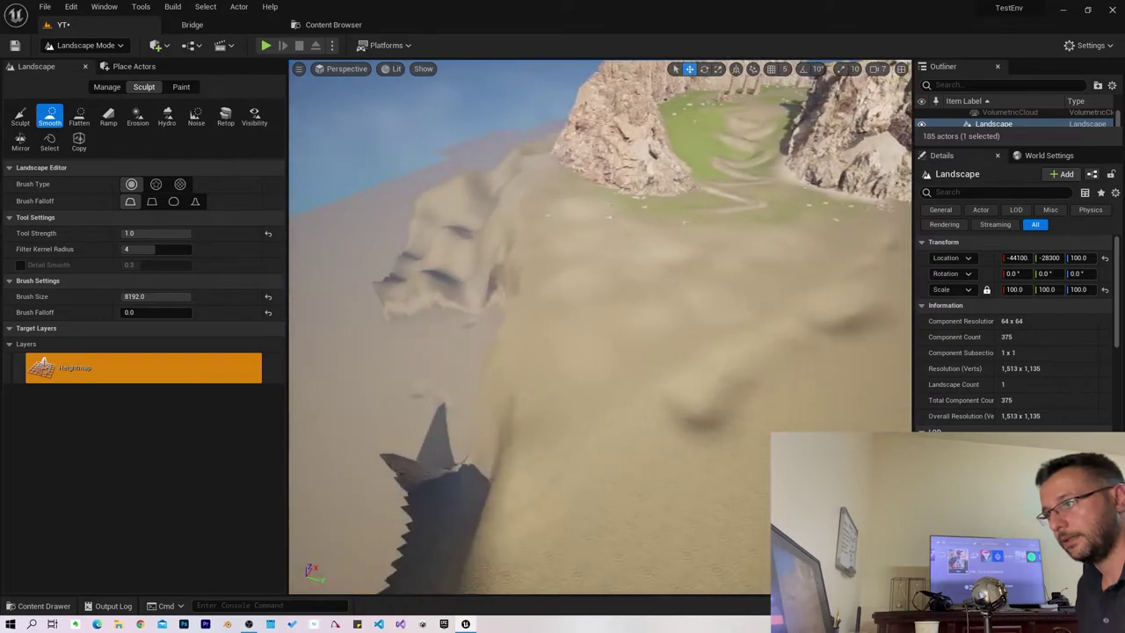
pyautogui.moveTo(542, 492); pyautogui.dragTo(542, 492, button='right')
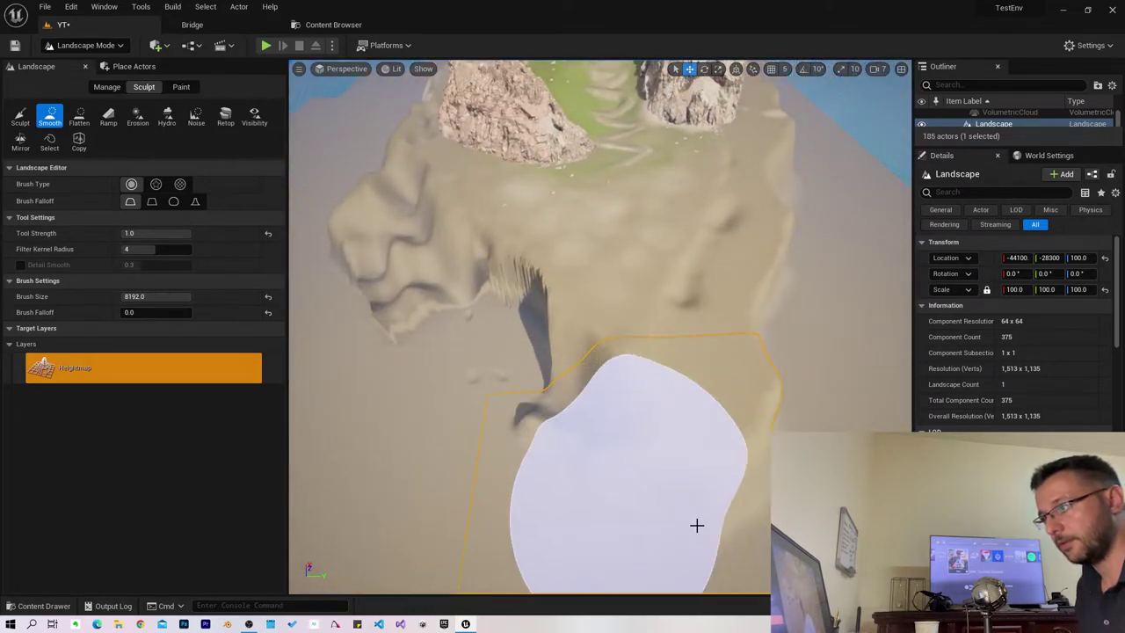
pyautogui.moveTo(530, 367); pyautogui.dragTo(417, 256)
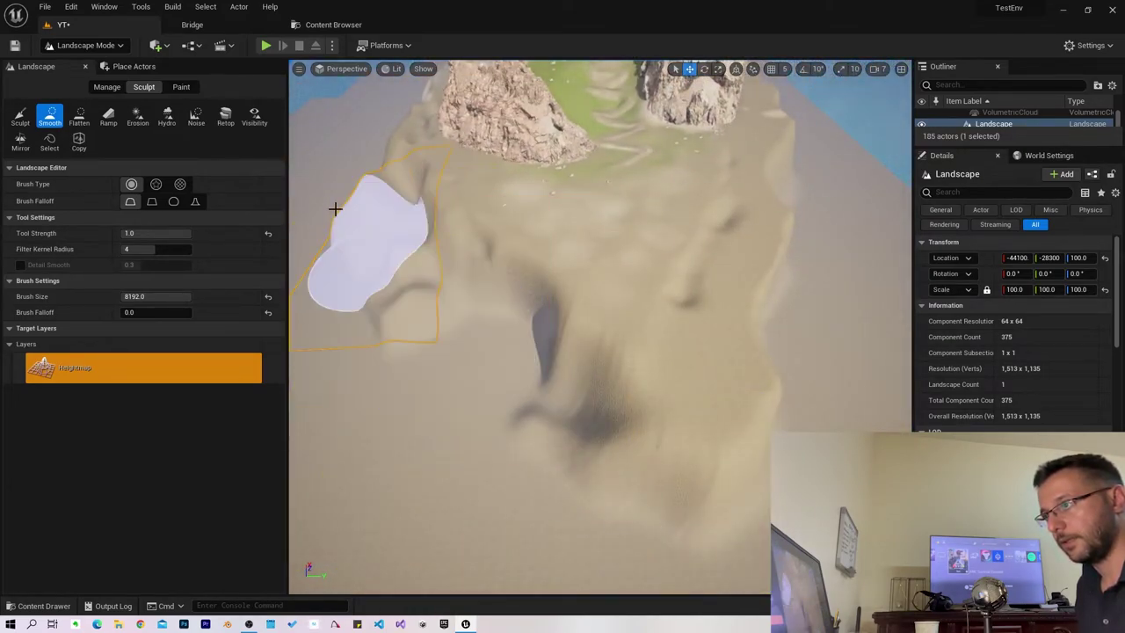
pyautogui.moveTo(419, 304); pyautogui.dragTo(420, 304, button='right')
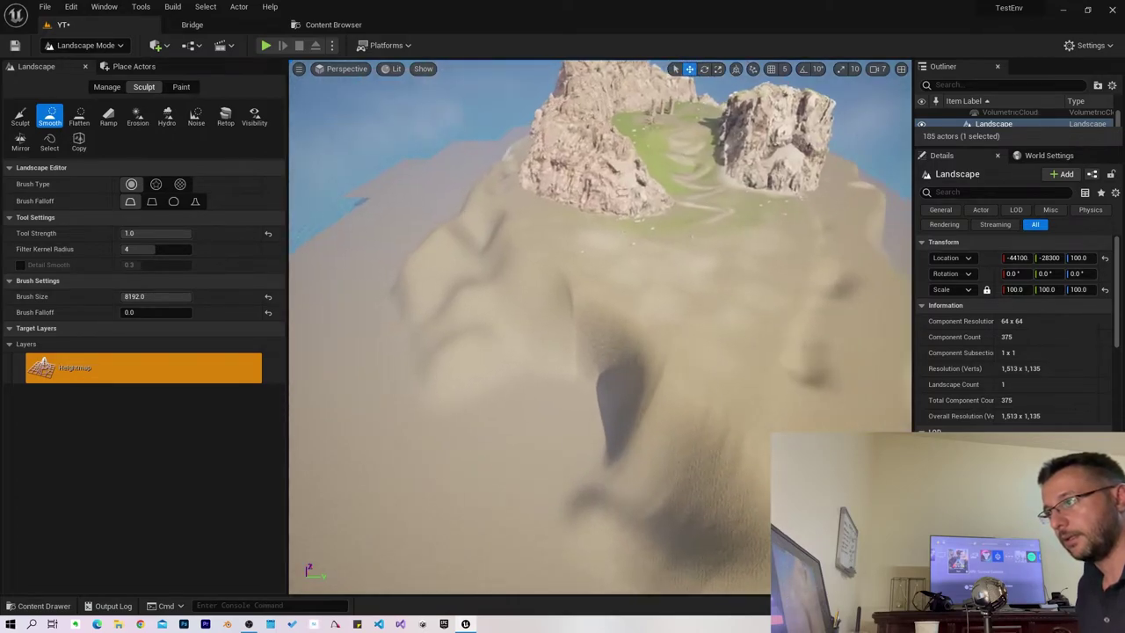
pyautogui.moveTo(383, 226); pyautogui.dragTo(383, 226, button='right')
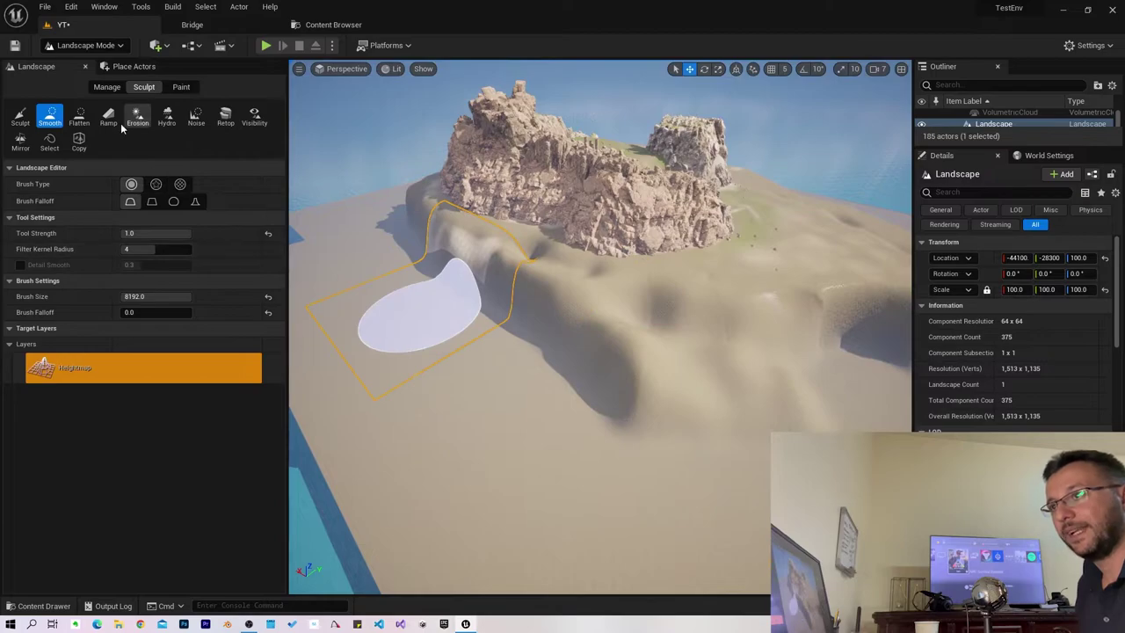
# Choose the WetSand paint layer and fly down toward the sand near the dune.
pyautogui.click(188, 88)
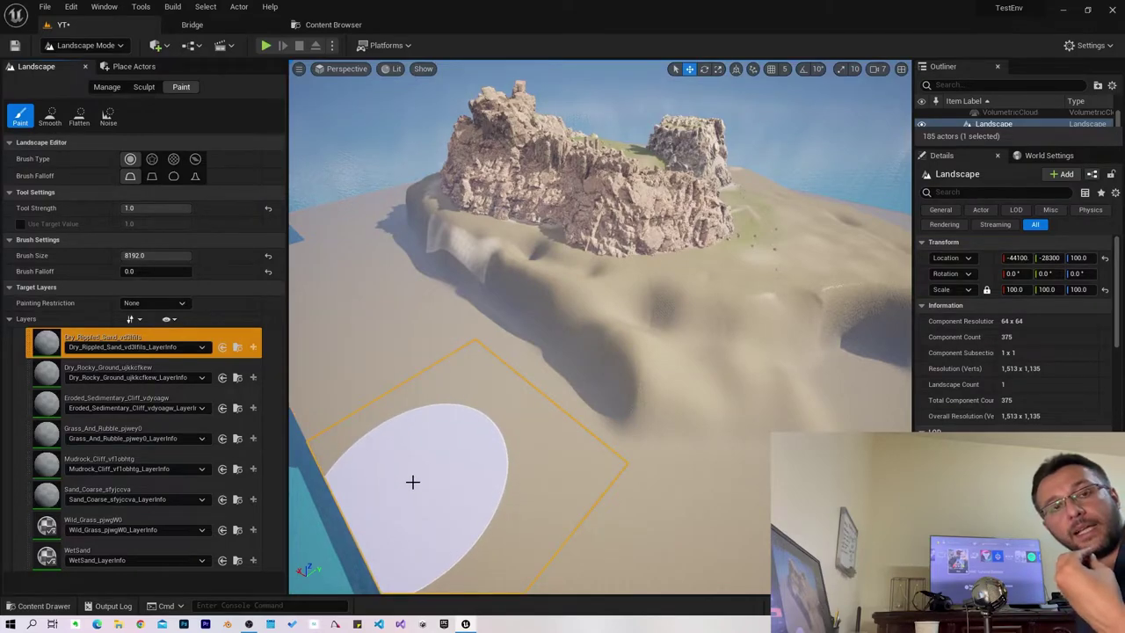
pyautogui.click(114, 550)
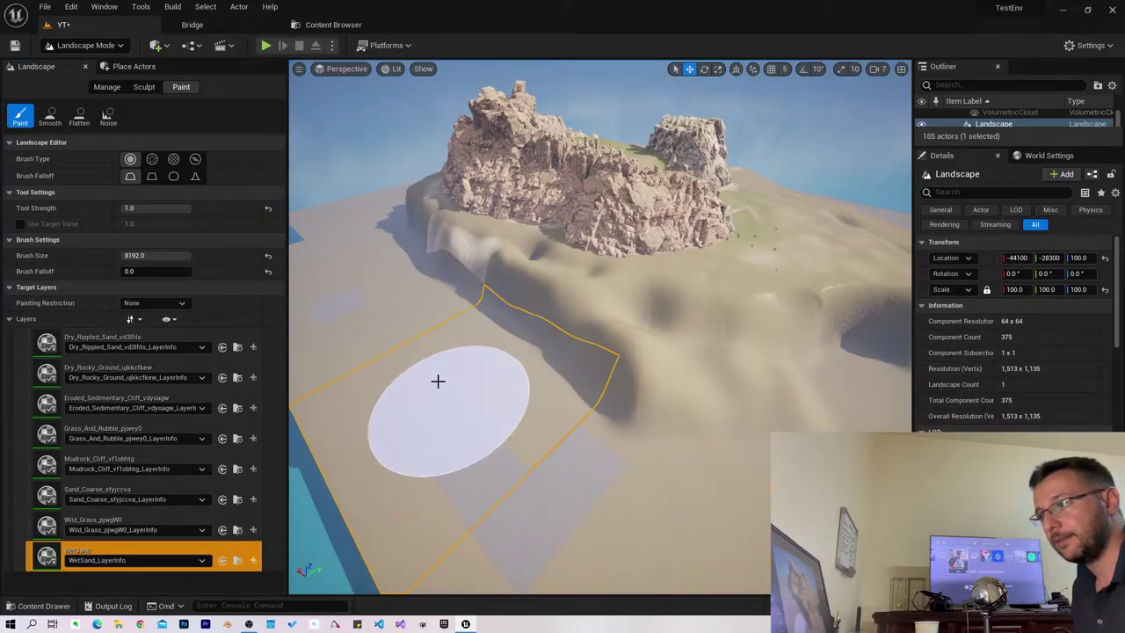
pyautogui.moveTo(436, 379); pyautogui.dragTo(437, 422, button='right')
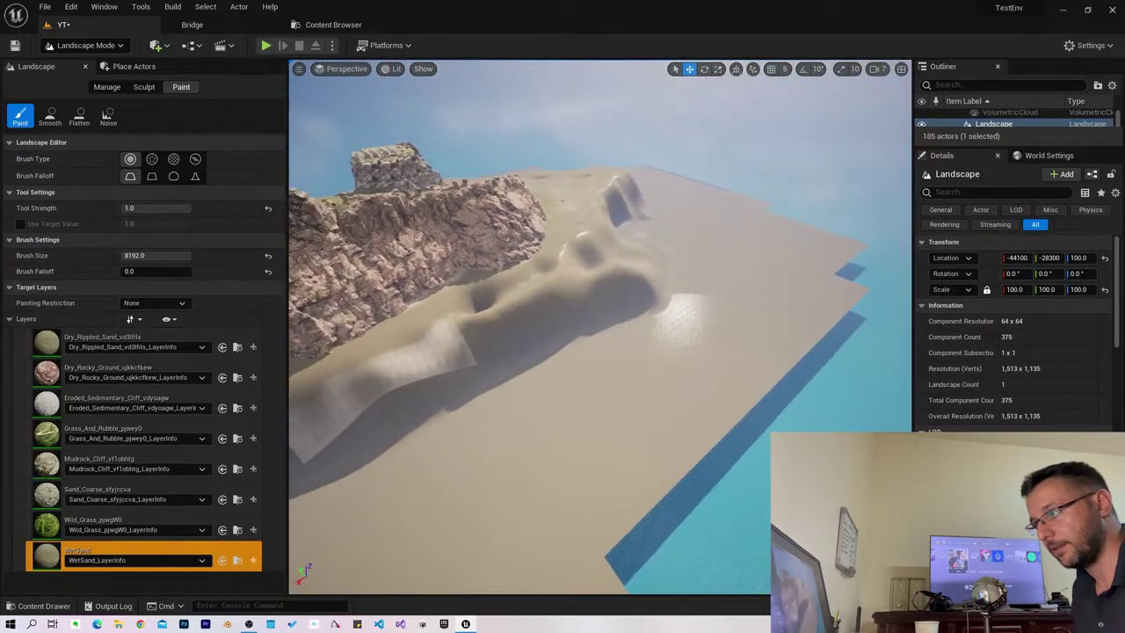
pyautogui.moveTo(436, 422); pyautogui.dragTo(437, 421, button='right')
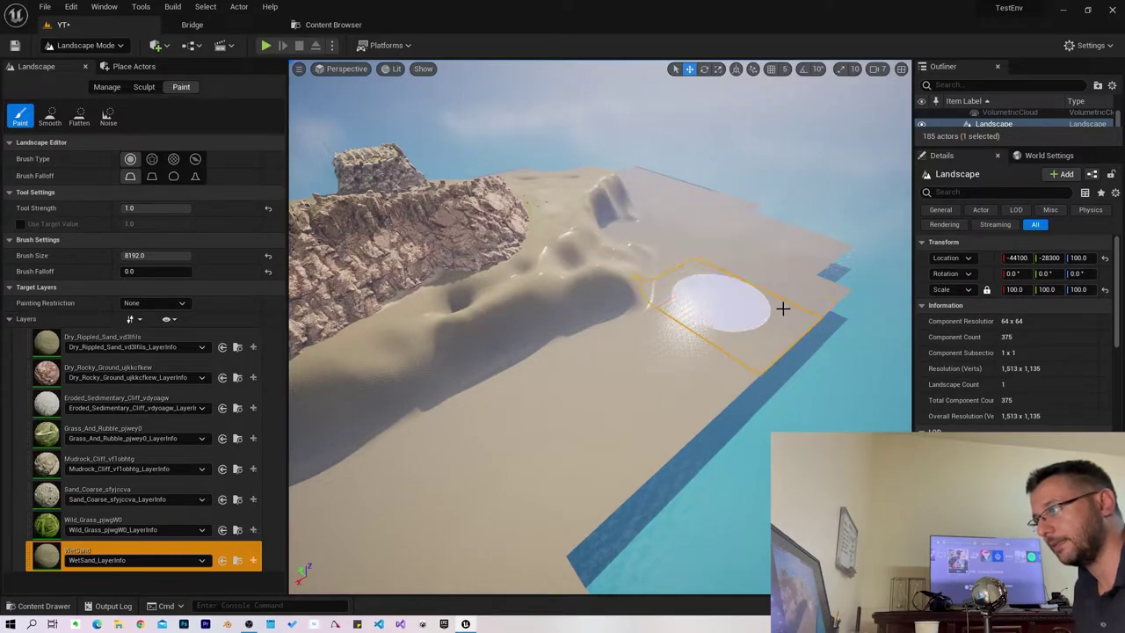
# Brush wet sand across the beach beside the rock and ocean, then review the island.
pyautogui.moveTo(603, 477); pyautogui.dragTo(668, 494, button='right')
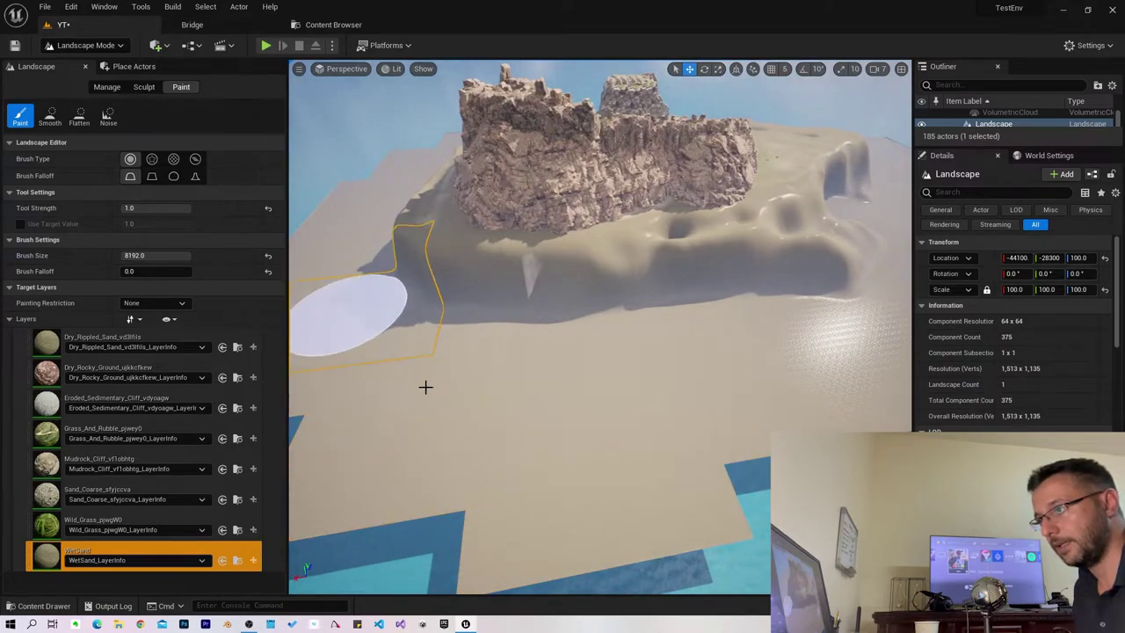
pyautogui.moveTo(426, 386); pyautogui.dragTo(497, 340, button='right')
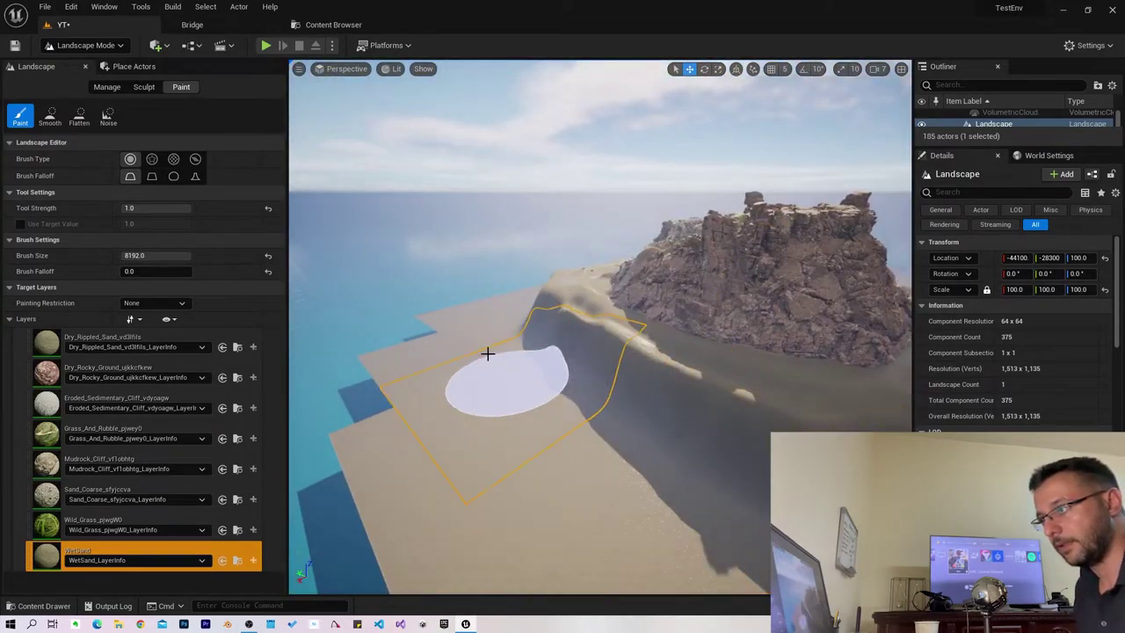
pyautogui.moveTo(451, 326)
pyautogui.mouseDown(button='right')
pyautogui.moveTo(413, 290)
pyautogui.moveTo(436, 399)
pyautogui.mouseUp(button='right')
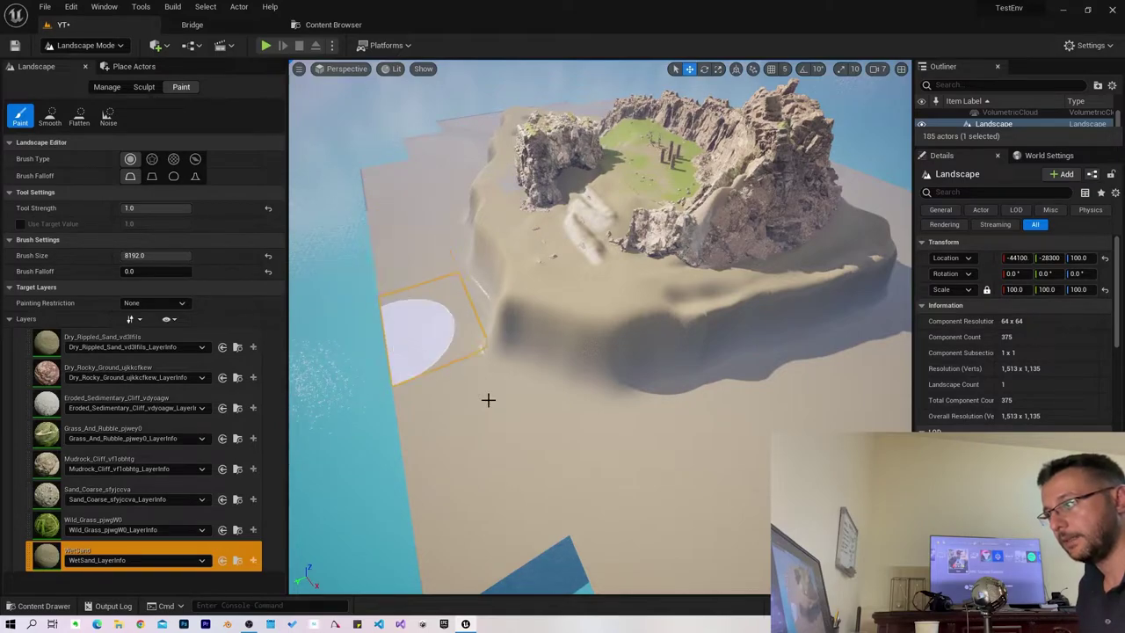
pyautogui.moveTo(501, 336); pyautogui.dragTo(580, 334, button='right')
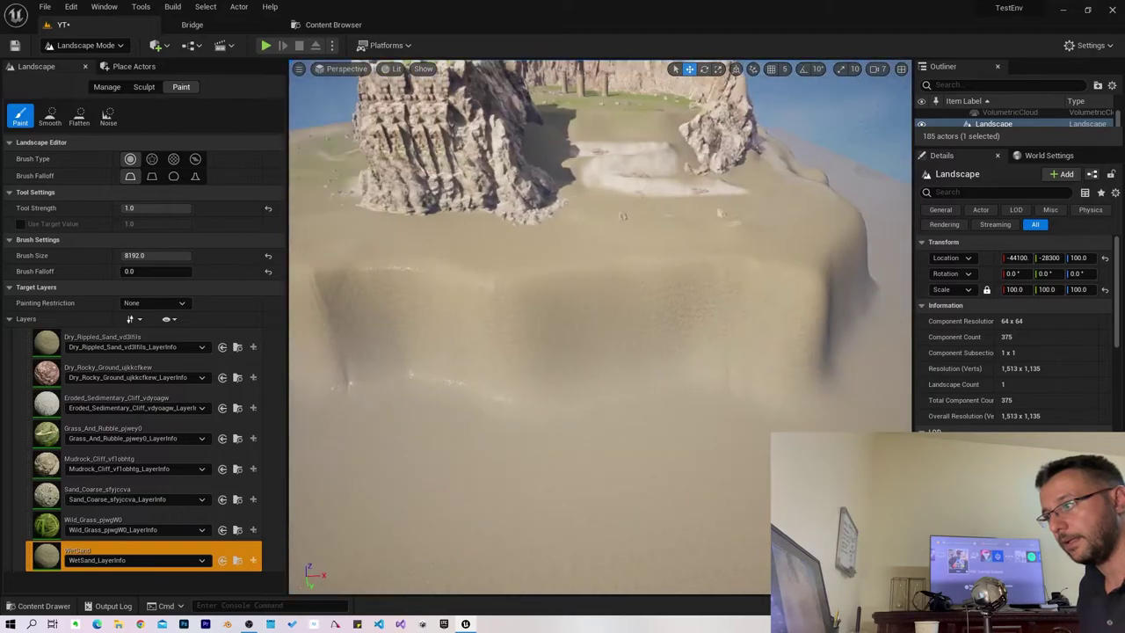
pyautogui.moveTo(580, 334); pyautogui.dragTo(519, 243, button='right')
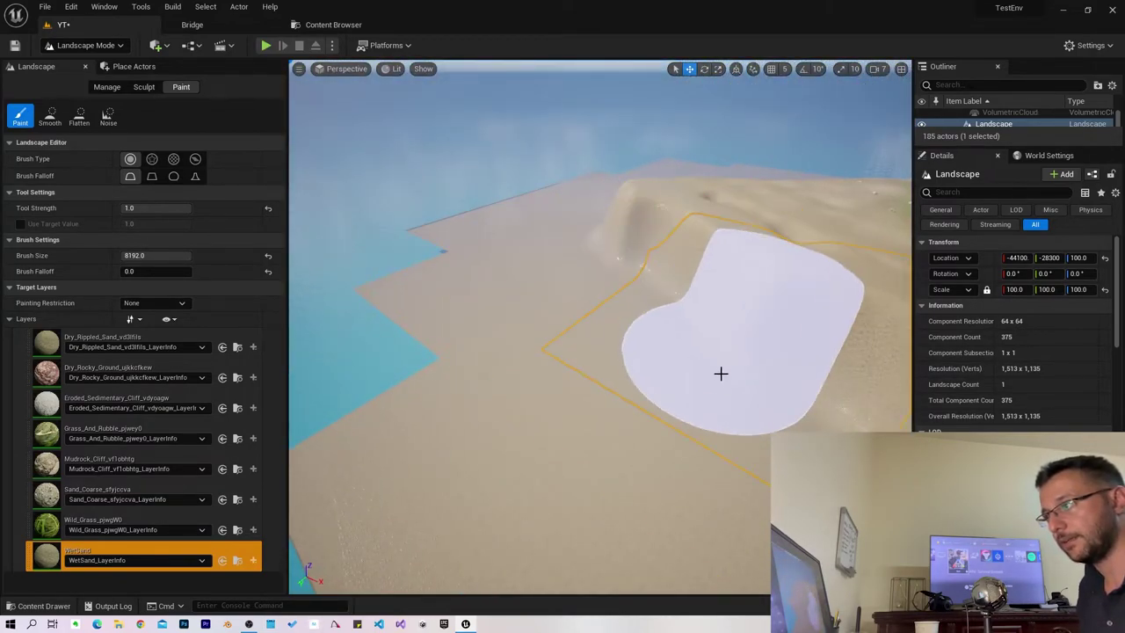
pyautogui.moveTo(497, 382); pyautogui.dragTo(335, 350, button='right')
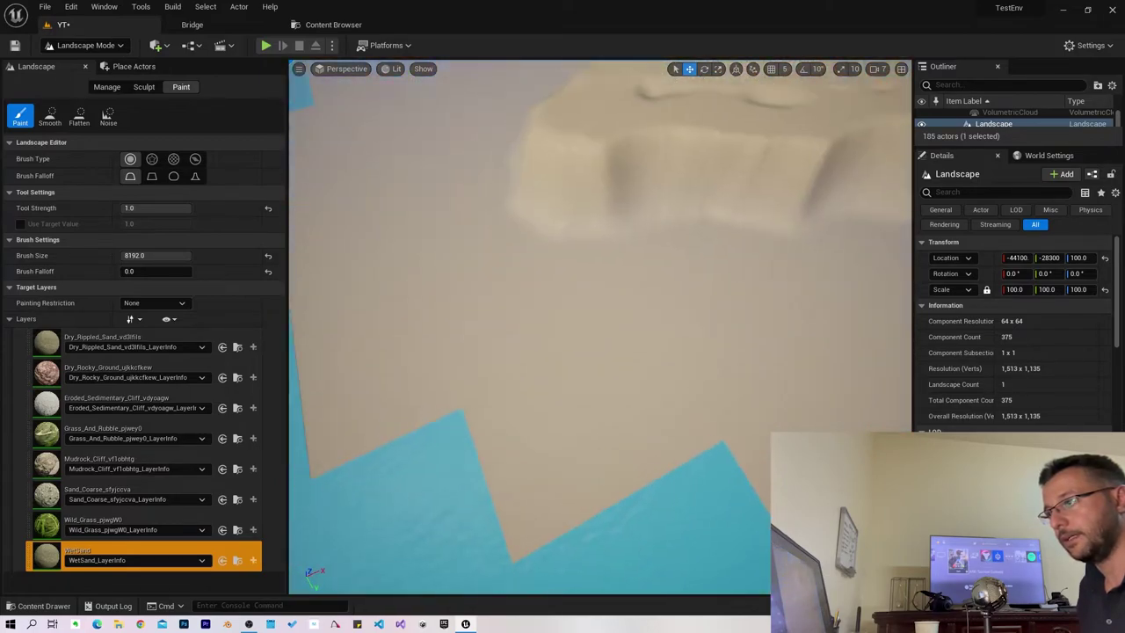
# Select the ocean water body and raise it to about Z 237.57 around the island.
pyautogui.click(86, 45)
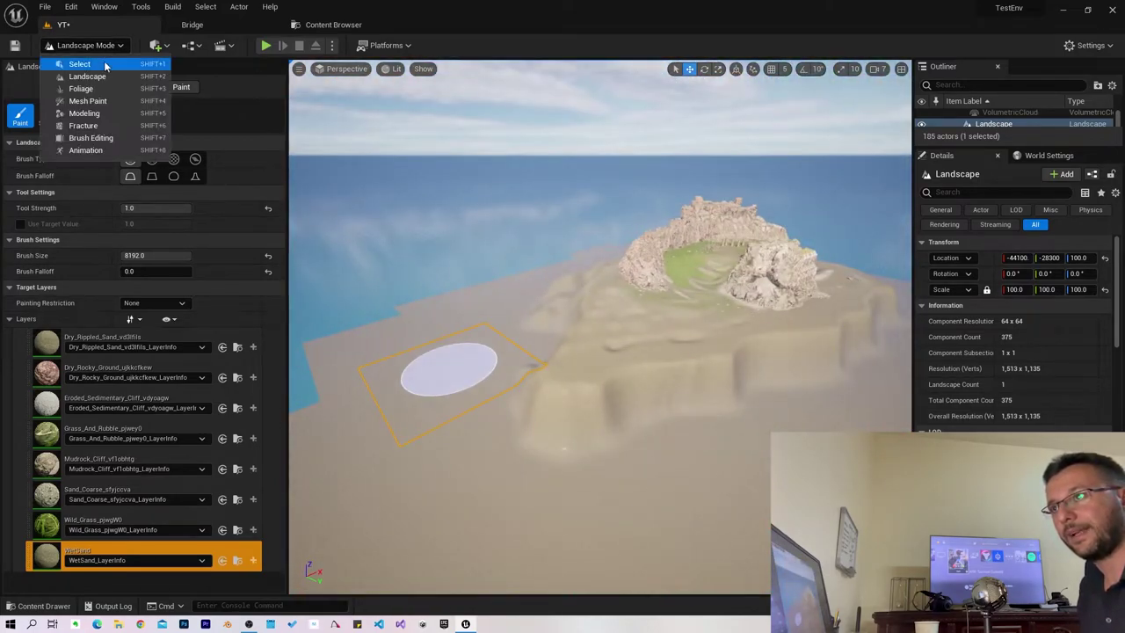
pyautogui.click(101, 67)
pyautogui.click(627, 362)
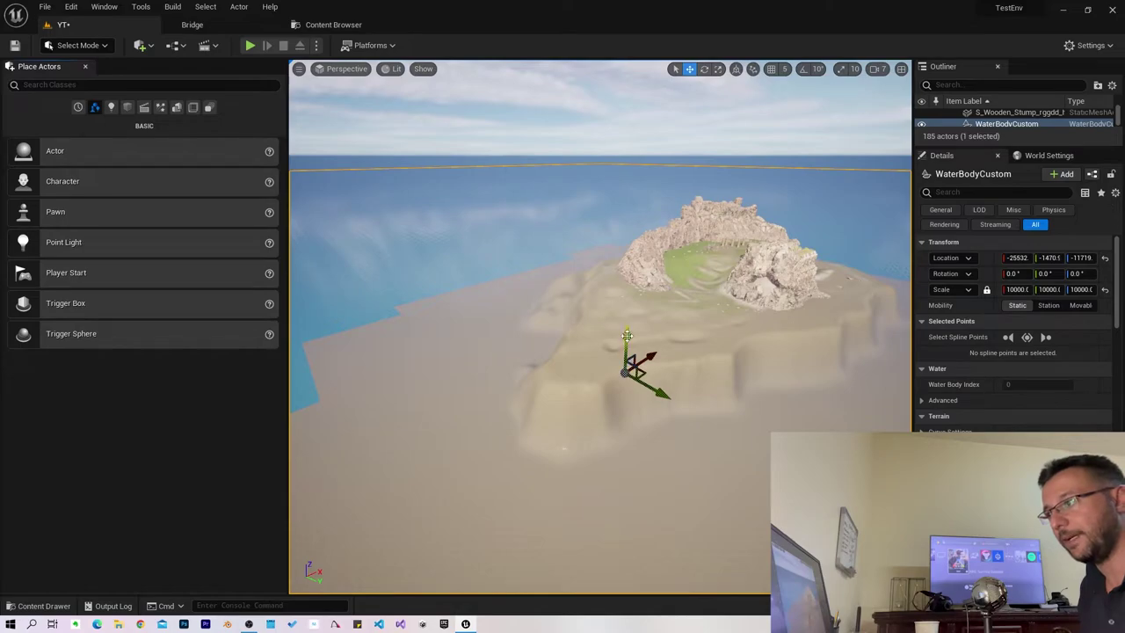
pyautogui.moveTo(626, 335); pyautogui.dragTo(655, 280)
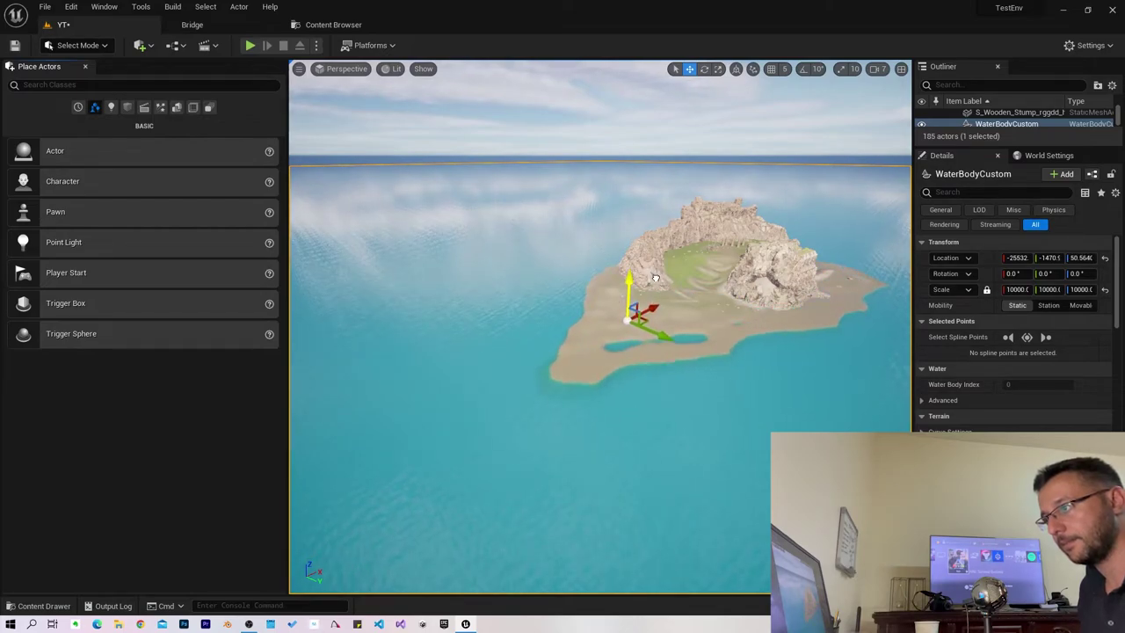
# Fly in above the sand spit and return to Landscape Mode.
pyautogui.moveTo(654, 278); pyautogui.dragTo(669, 479, button='right')
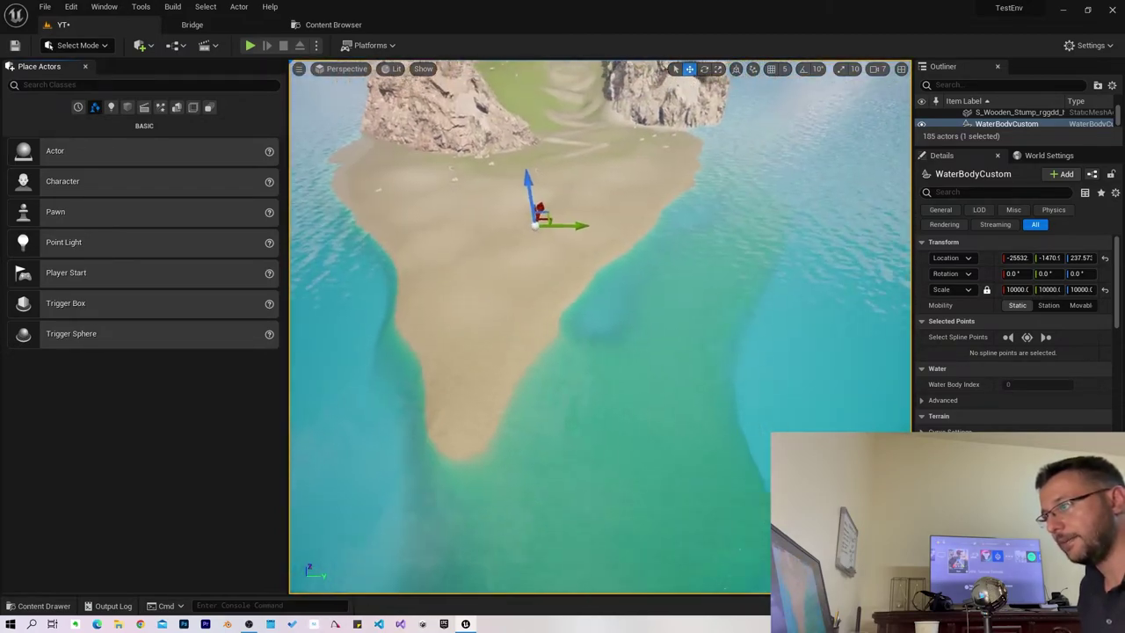
pyautogui.click(101, 48)
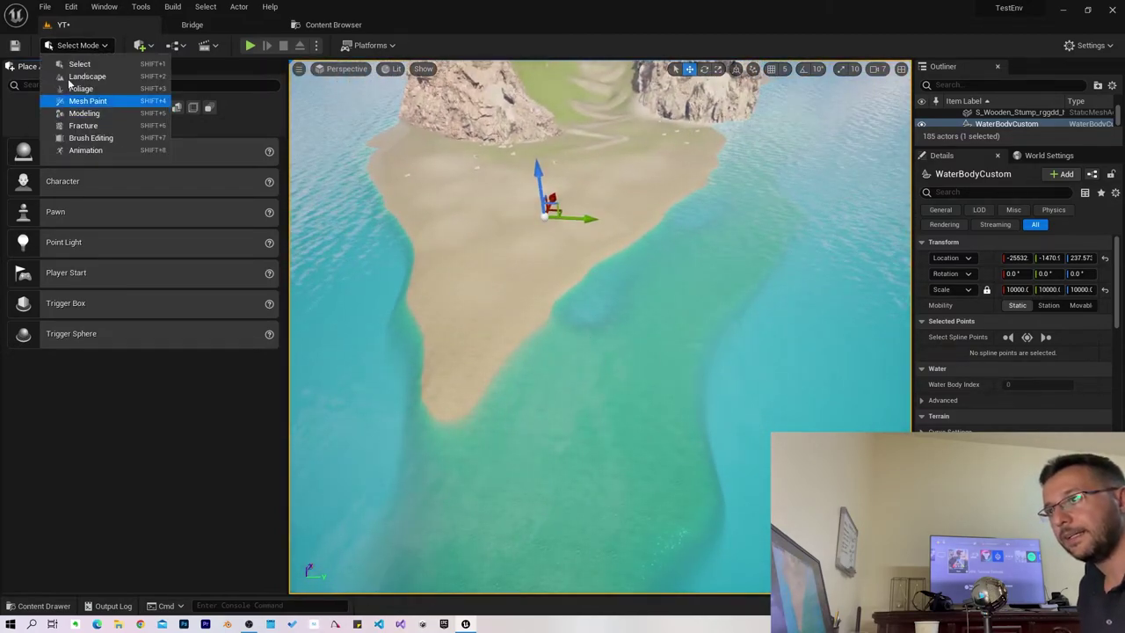
pyautogui.click(87, 78)
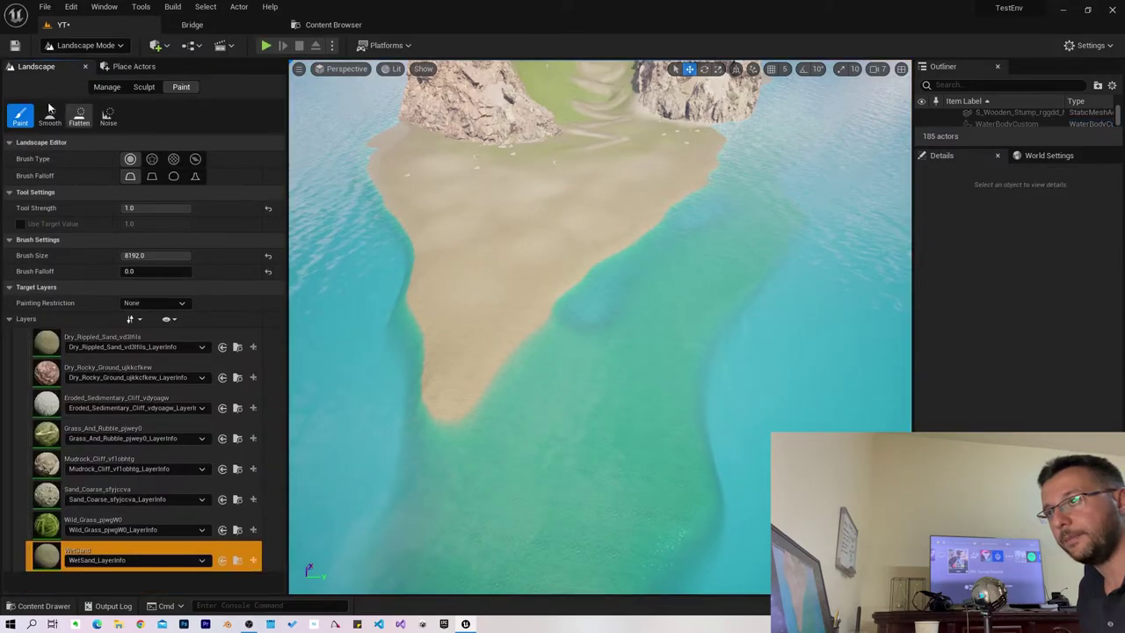
# Sculpt the seabed around the spit's tip with a brush size of about 6553.
pyautogui.click(143, 88)
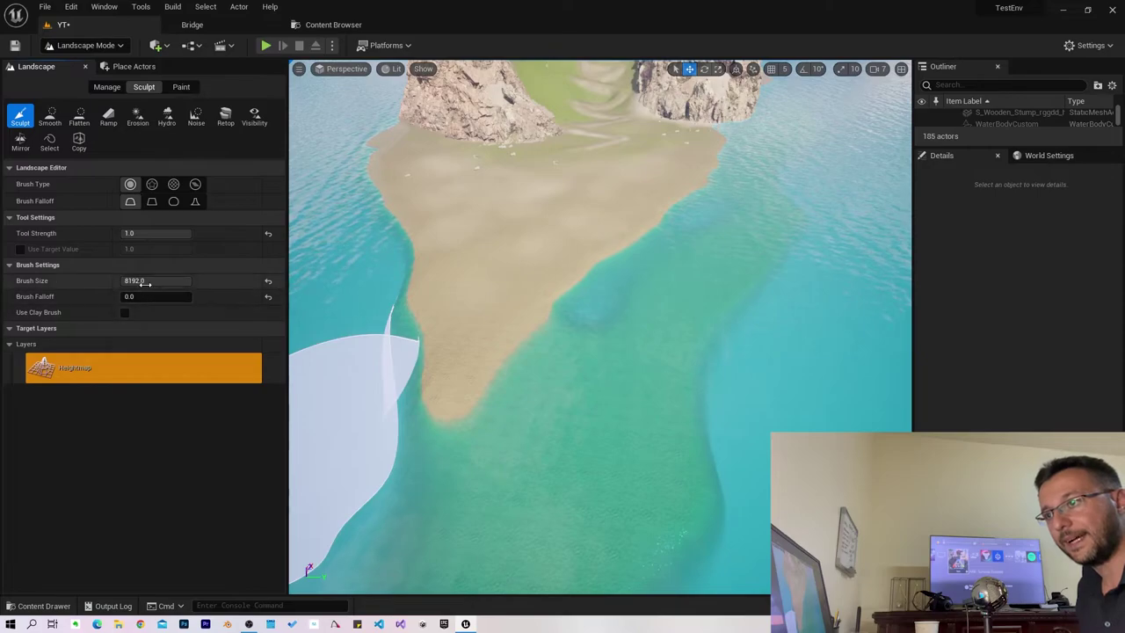
pyautogui.moveTo(146, 280); pyautogui.dragTo(114, 281)
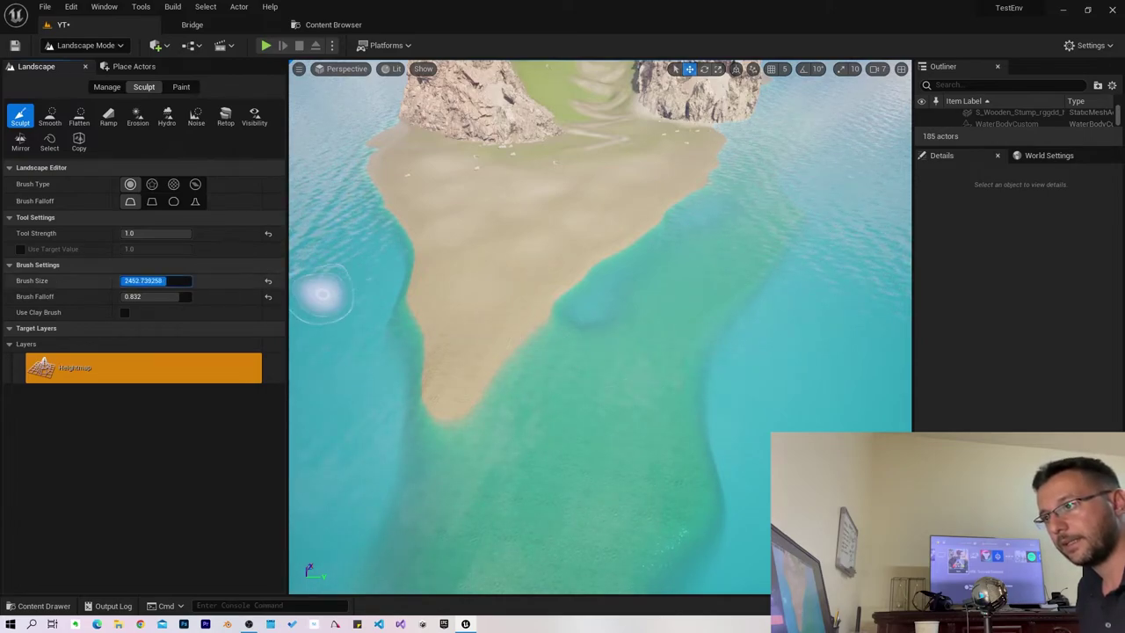
pyautogui.moveTo(154, 280); pyautogui.dragTo(171, 281)
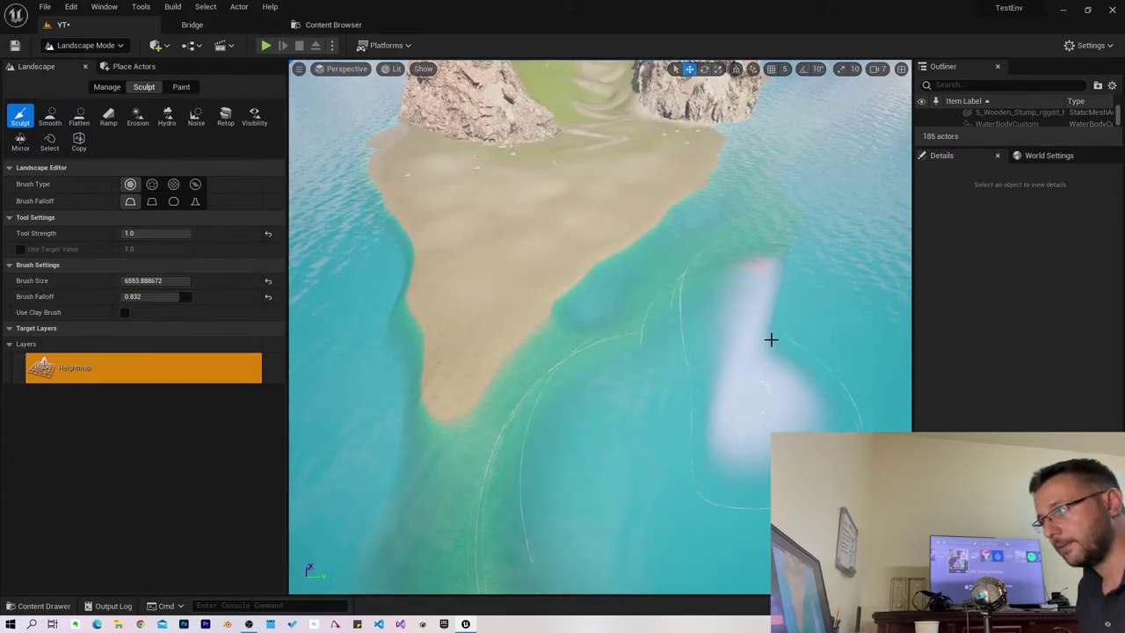
pyautogui.keyDown('shift'); pyautogui.moveTo(677, 462); pyautogui.dragTo(750, 380); pyautogui.keyUp('shift')
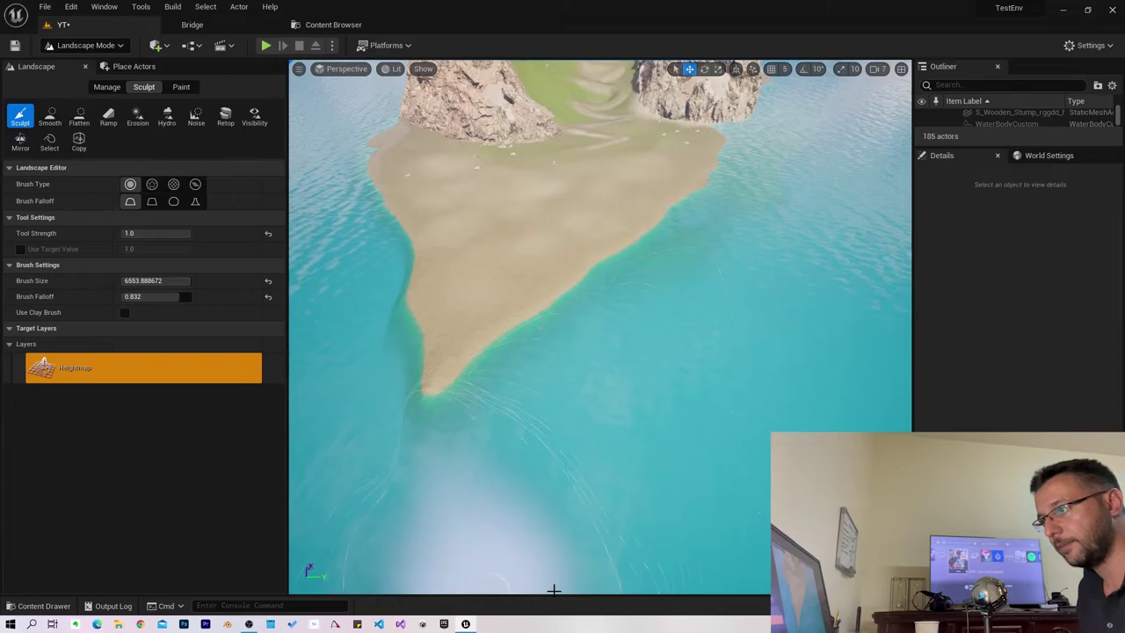
# Check the shore from a low view, widen the viewport, and start Play with Alt+P.
pyautogui.moveTo(750, 379)
pyautogui.mouseDown(button='right')
pyautogui.moveTo(750, 316)
pyautogui.moveTo(615, 369)
pyautogui.moveTo(615, 317)
pyautogui.moveTo(492, 338)
pyautogui.mouseUp(button='right')
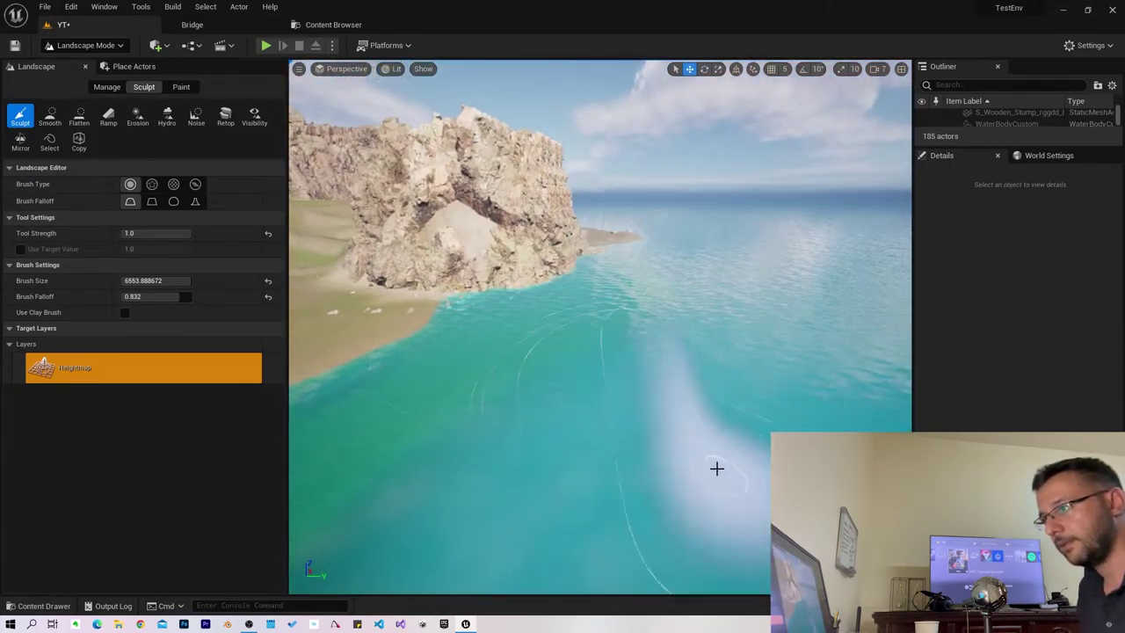
pyautogui.moveTo(496, 536)
pyautogui.mouseDown(button='right')
pyautogui.moveTo(615, 527)
pyautogui.moveTo(527, 518)
pyautogui.moveTo(387, 334)
pyautogui.mouseUp(button='right')
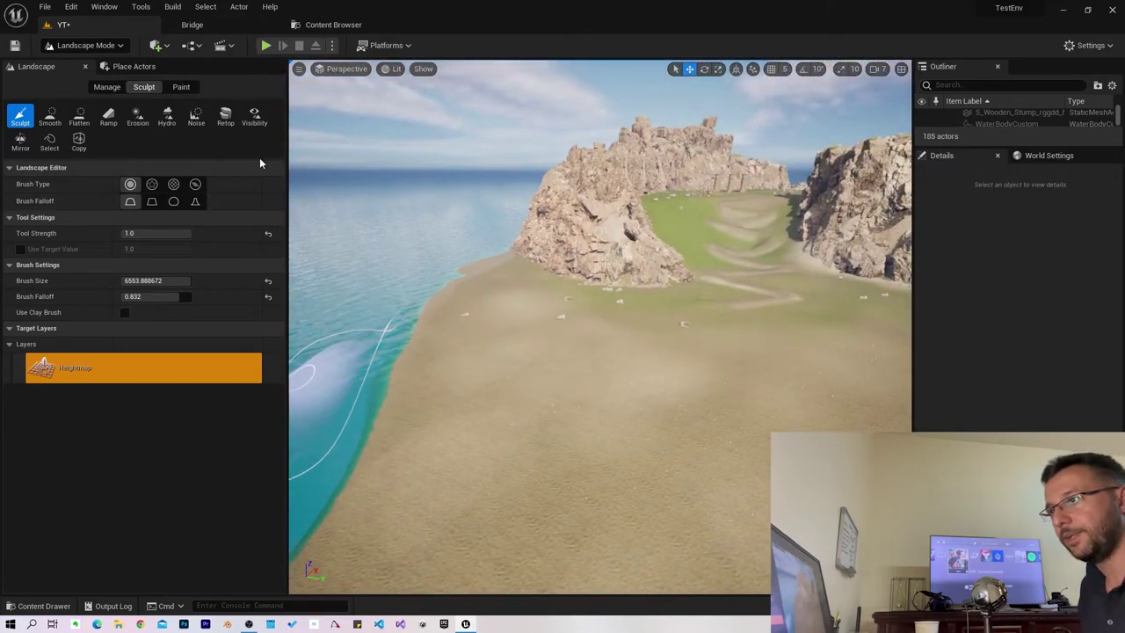
pyautogui.moveTo(236, 170); pyautogui.dragTo(158, 171)
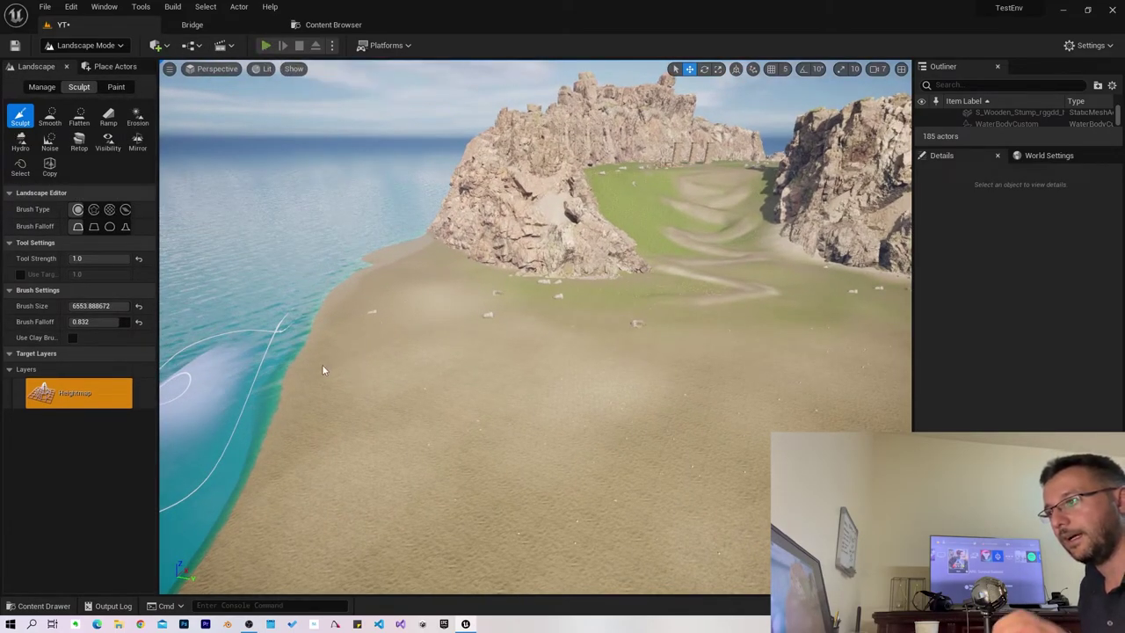
pyautogui.hotkey('alt', 'p')
# Walk the player around the beach below the cliffs, then stop the play session.
pyautogui.click(382, 352)
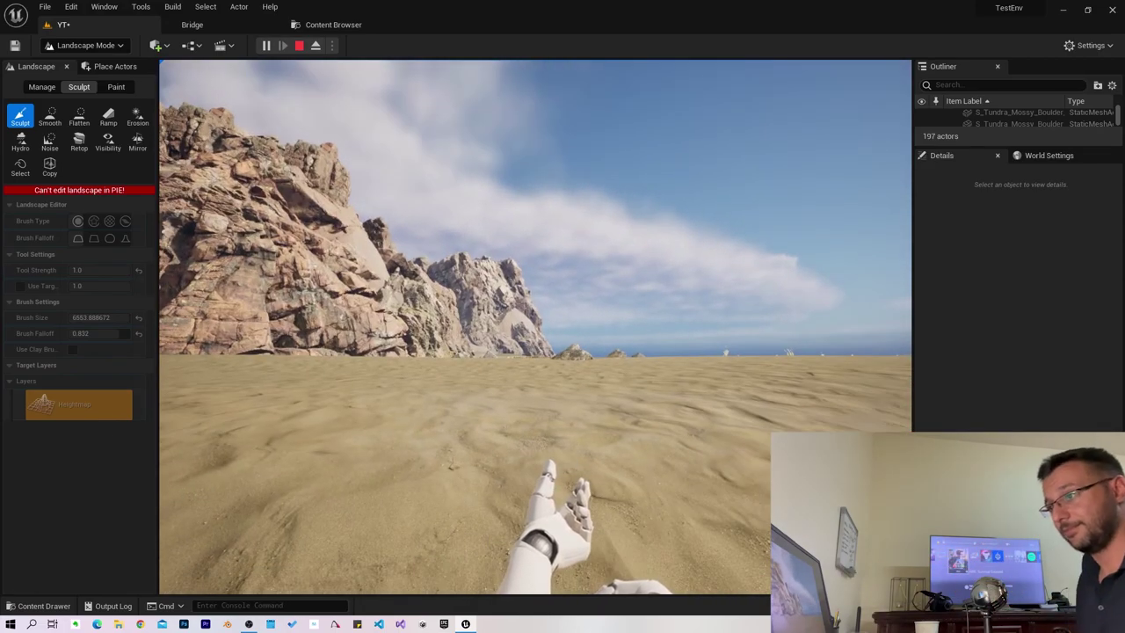
pyautogui.press('Escape')
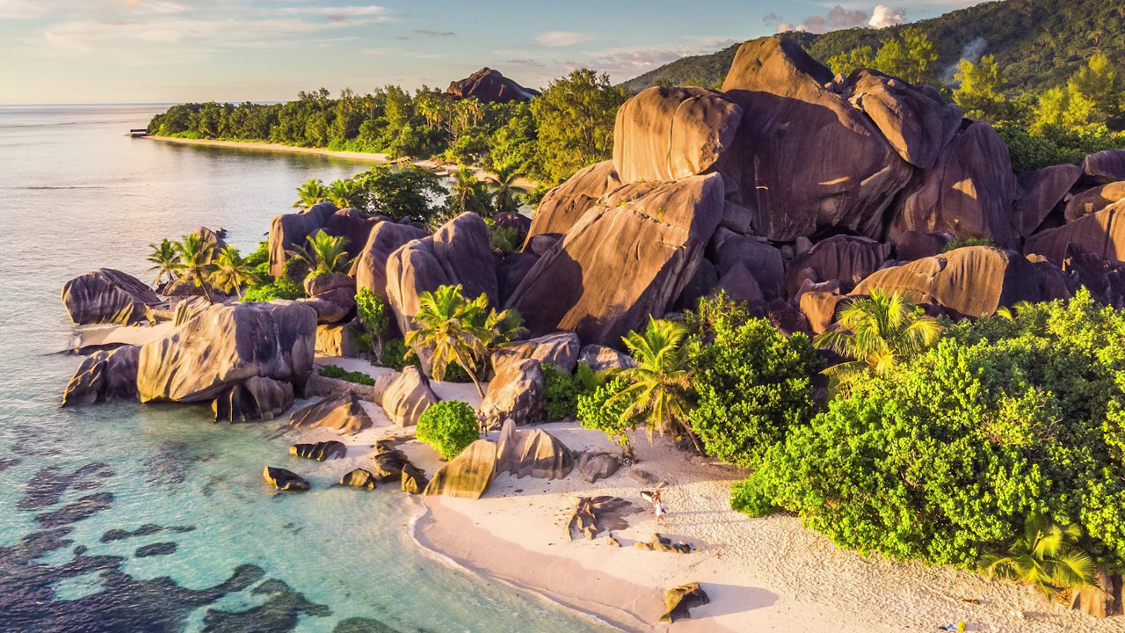